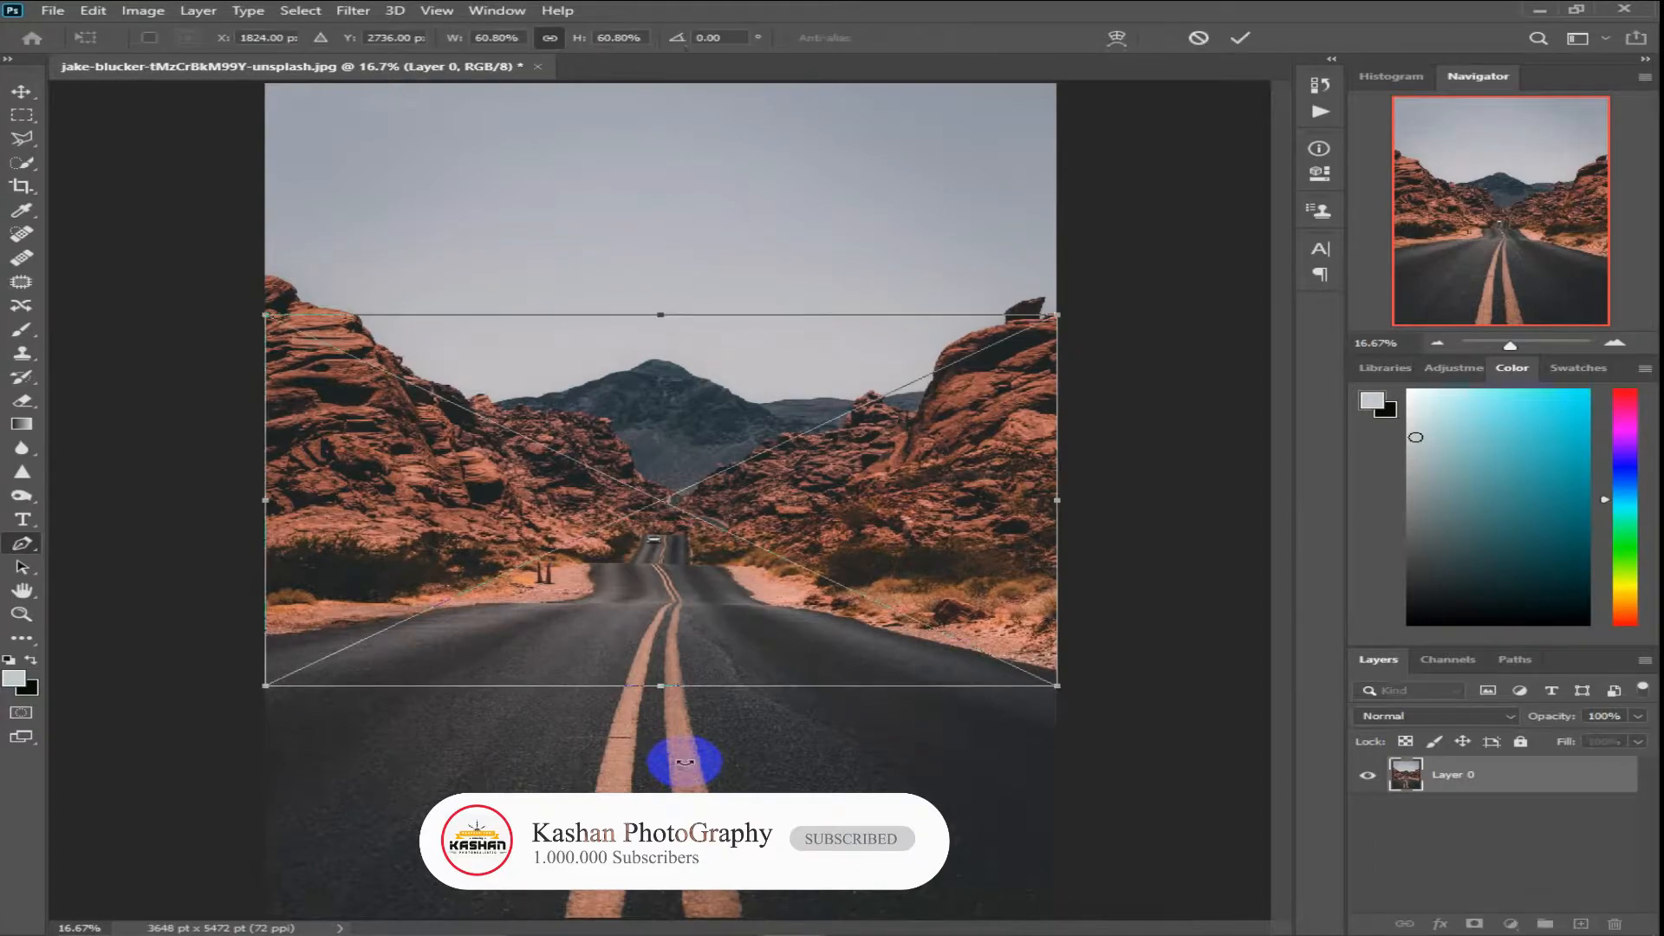
Position the placed ocean image over the road in the lower part of the photo and scale it to 65.30%
left_click_drag(668, 613, 667, 790)
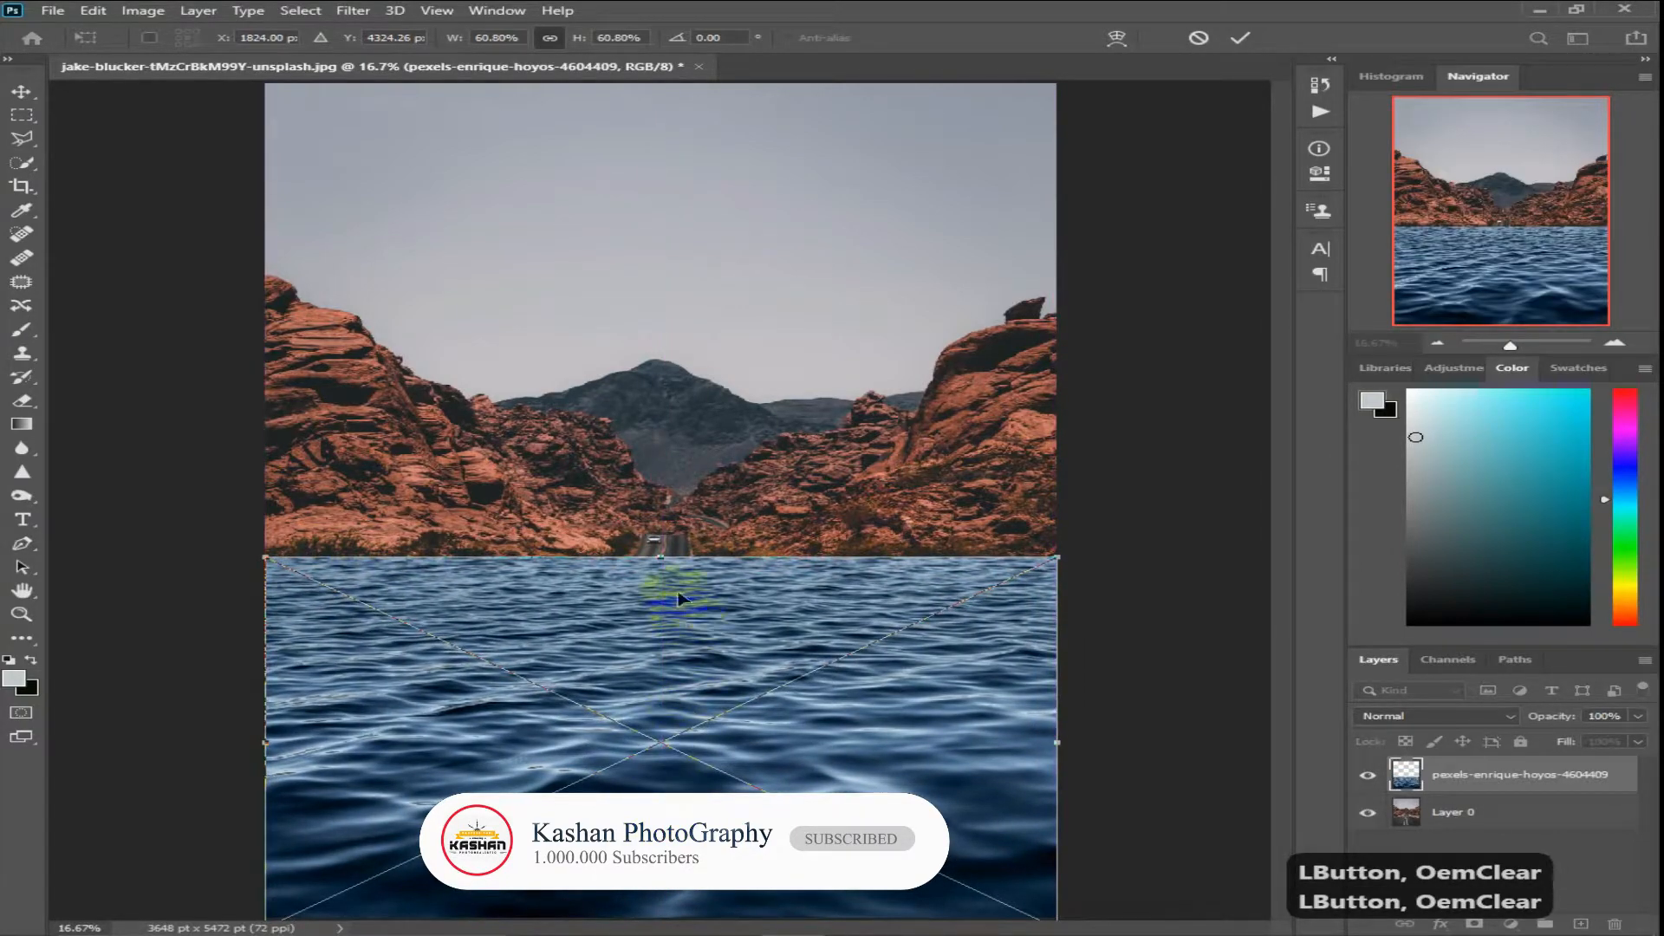
left_click(668, 563)
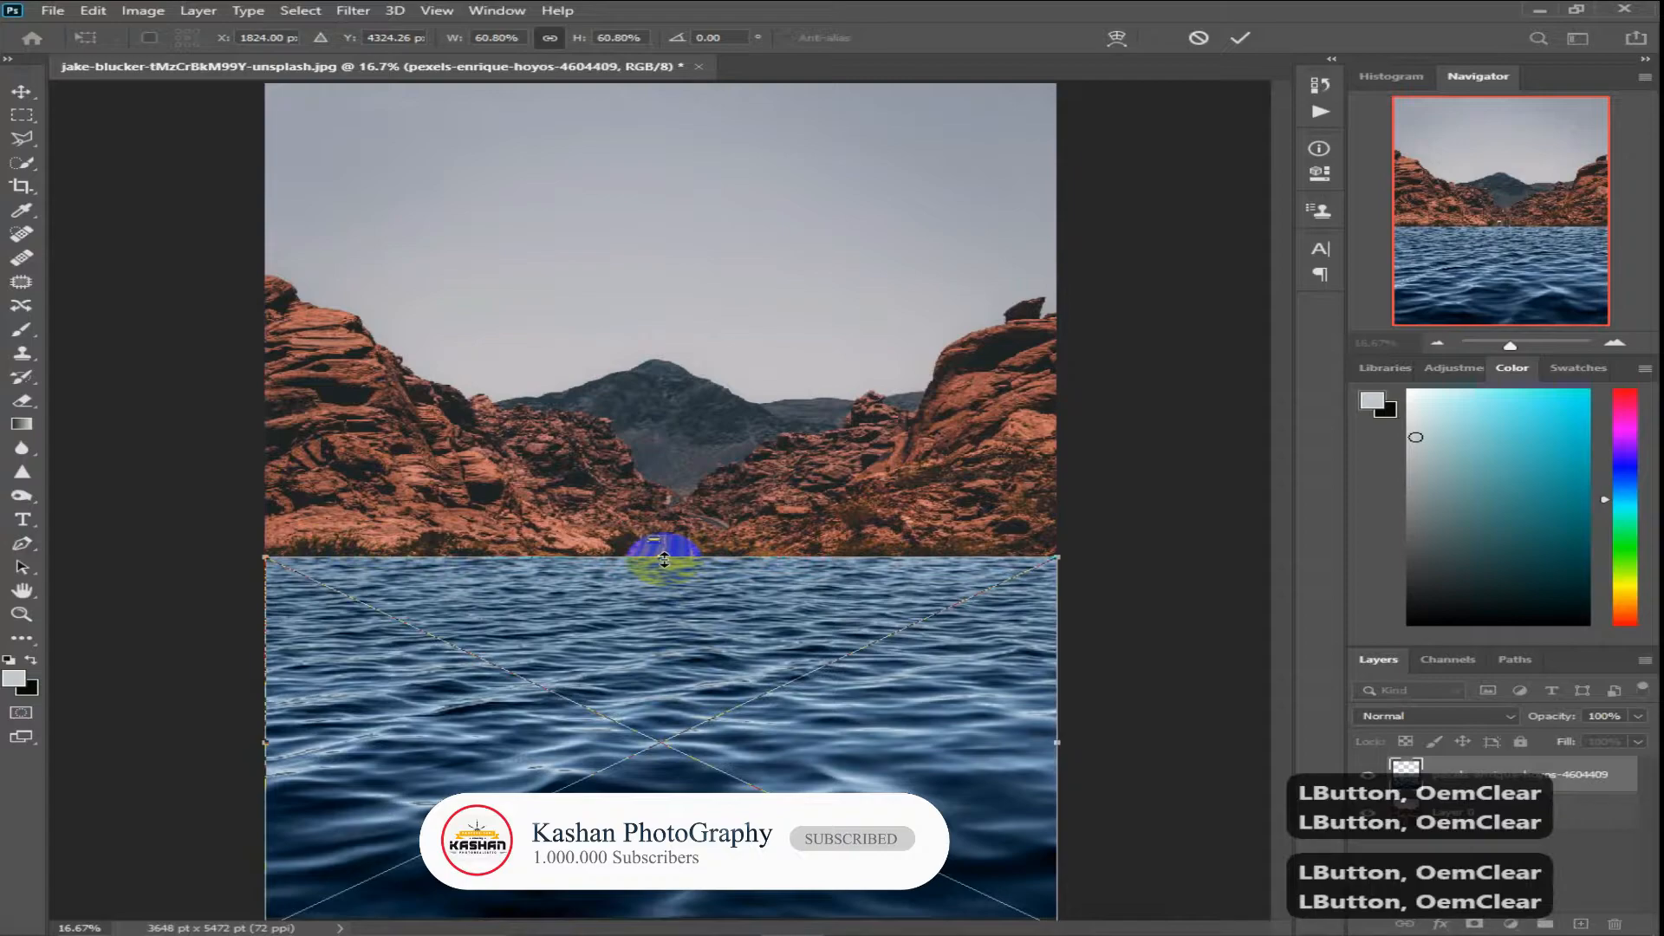
left_click_drag(664, 559, 662, 532)
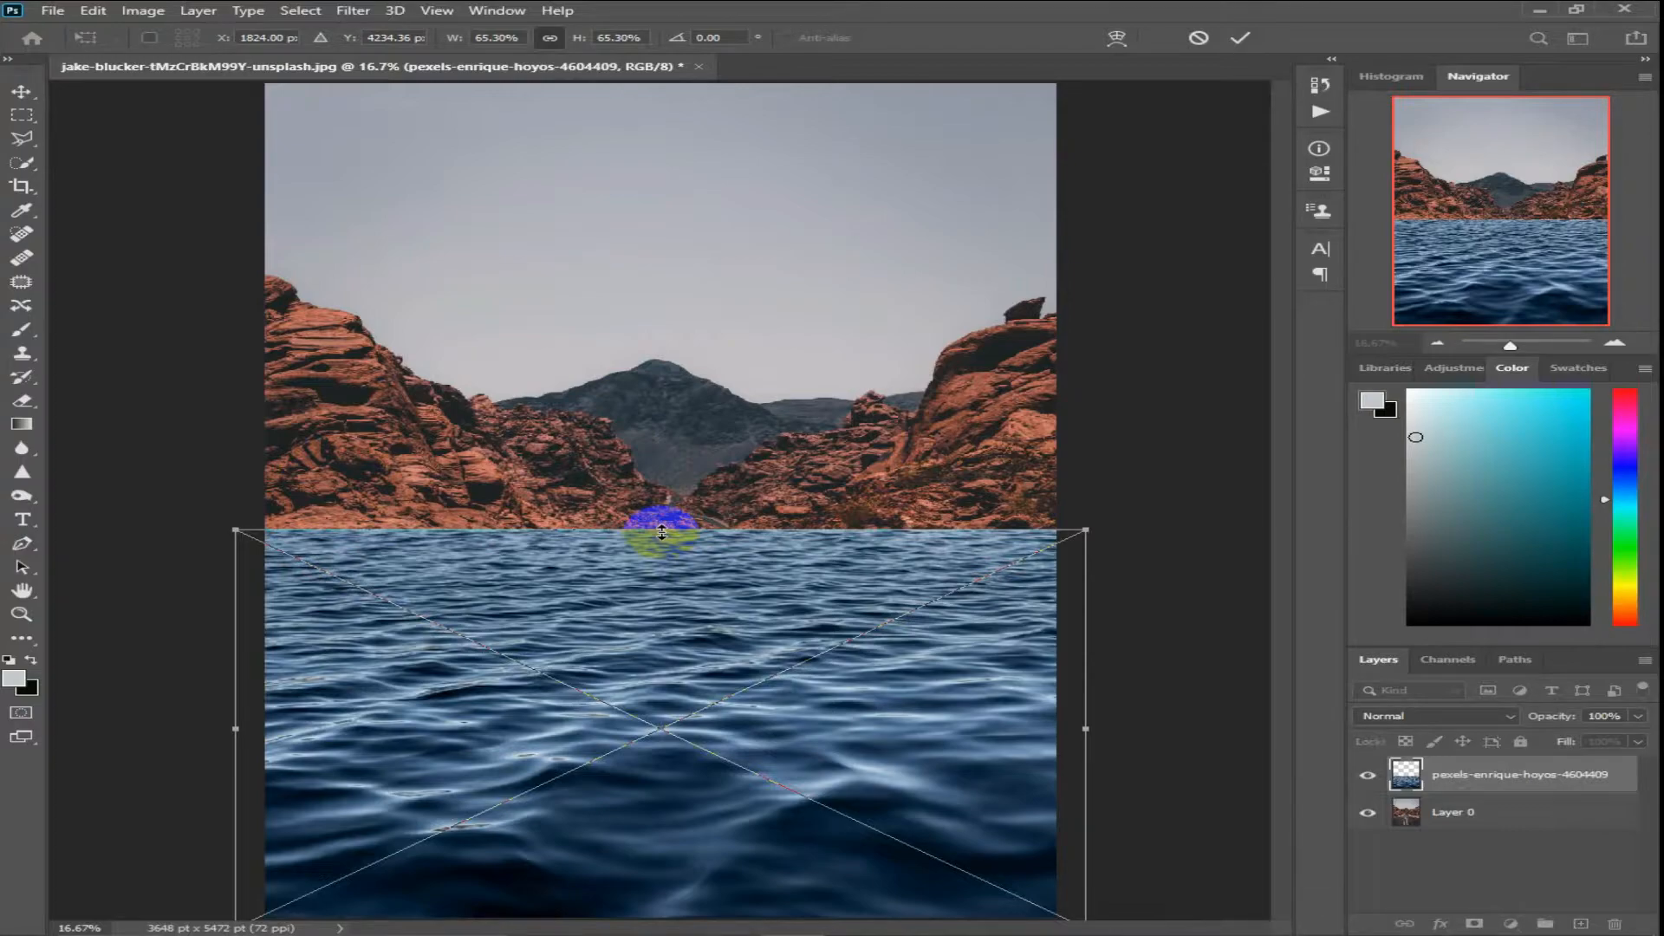
key("Return")
key("p")
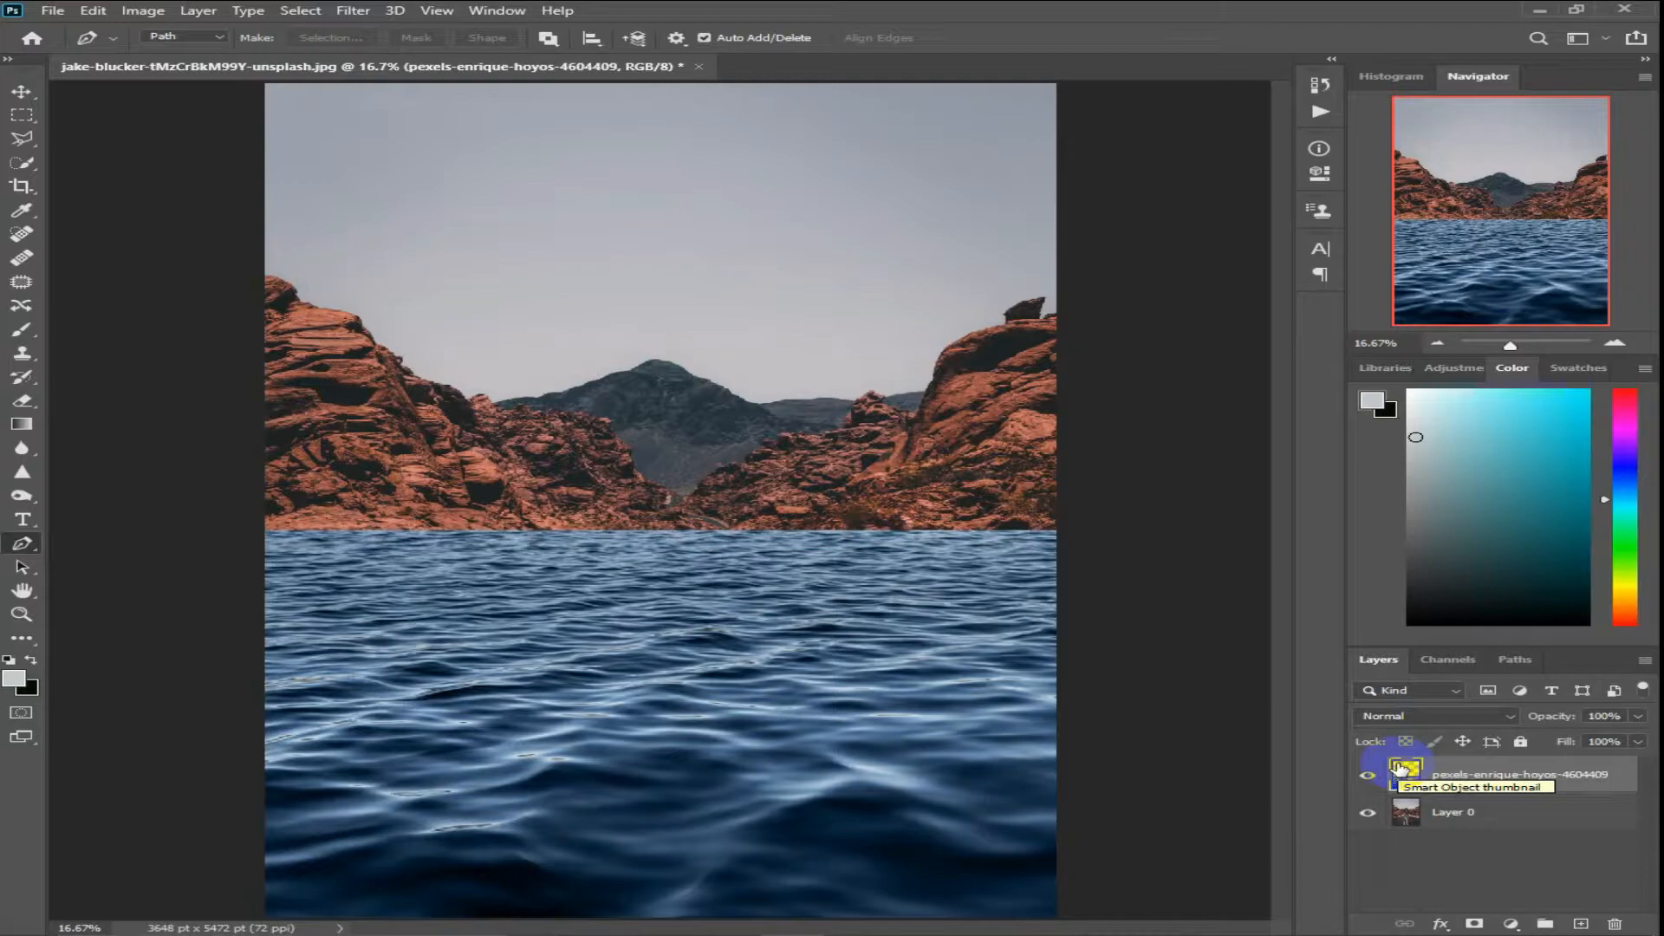
Set the ocean layer's blend mode to Soft Light and add a layer mask to it
left_click(1403, 715)
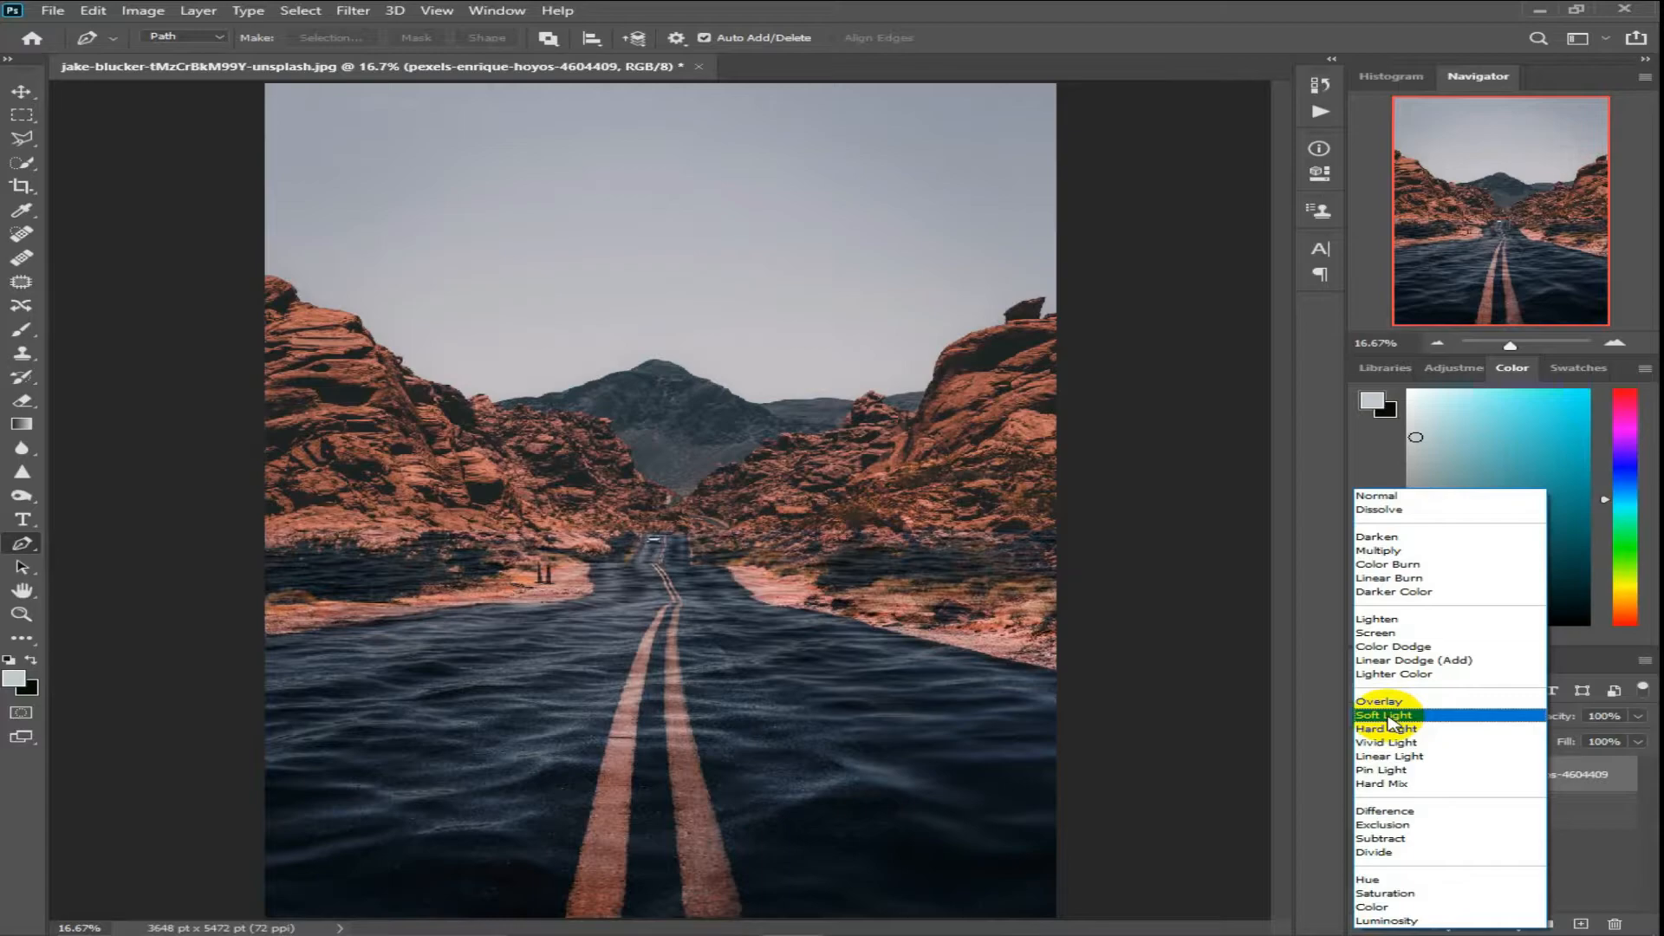
left_click(1389, 716)
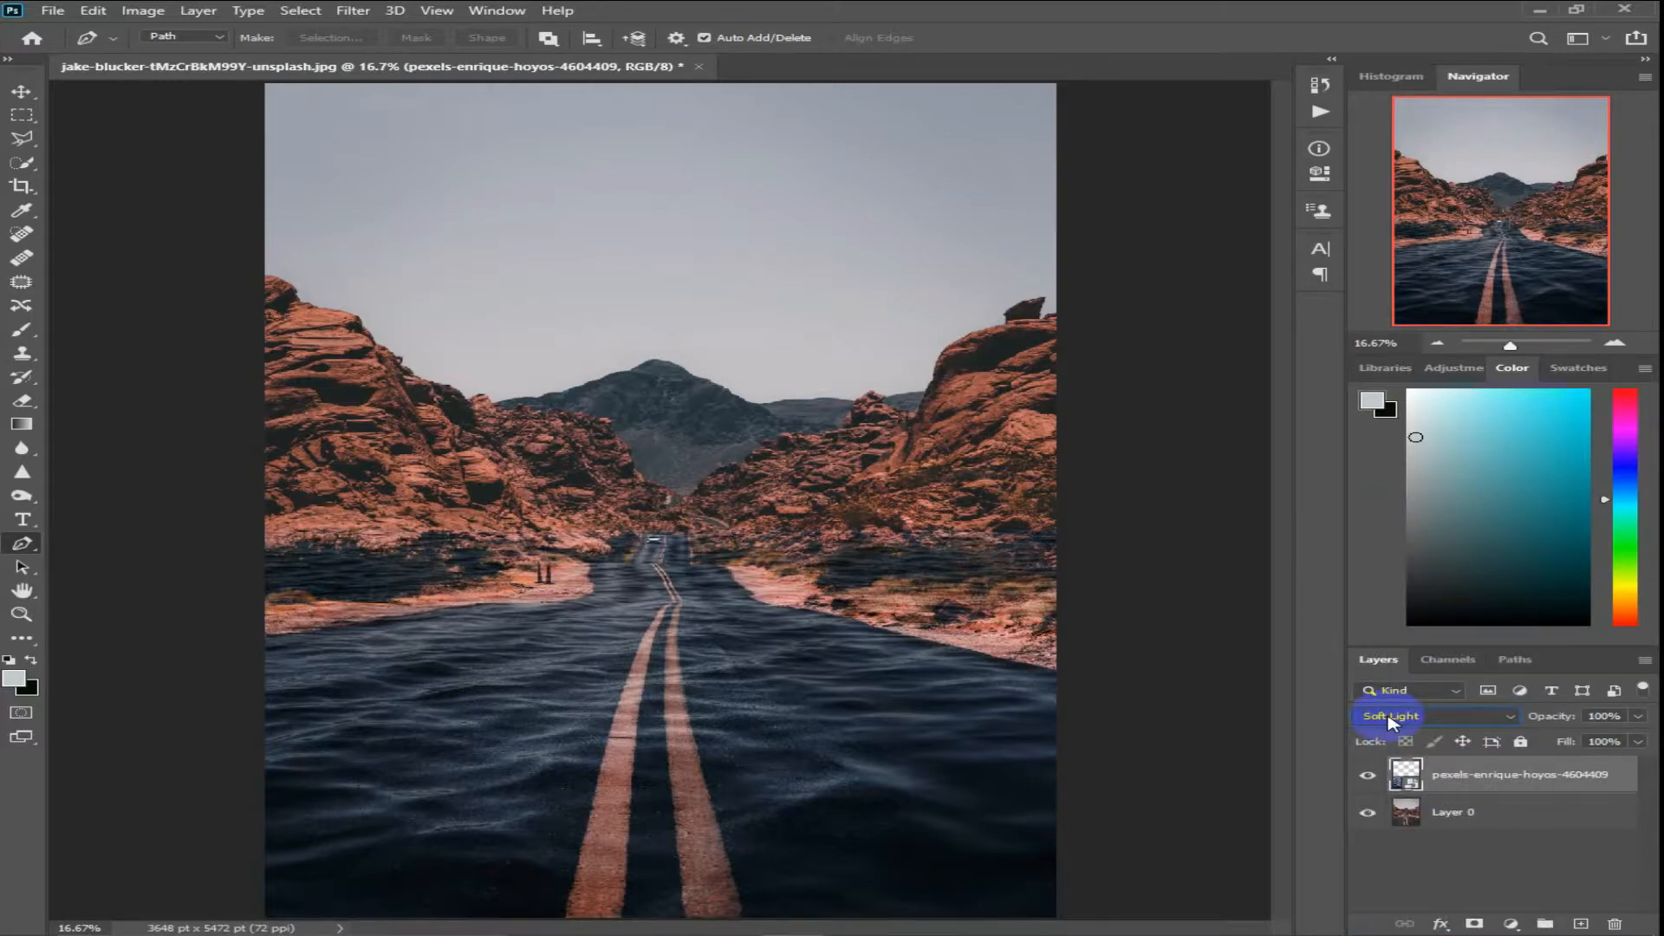
left_click(1475, 924)
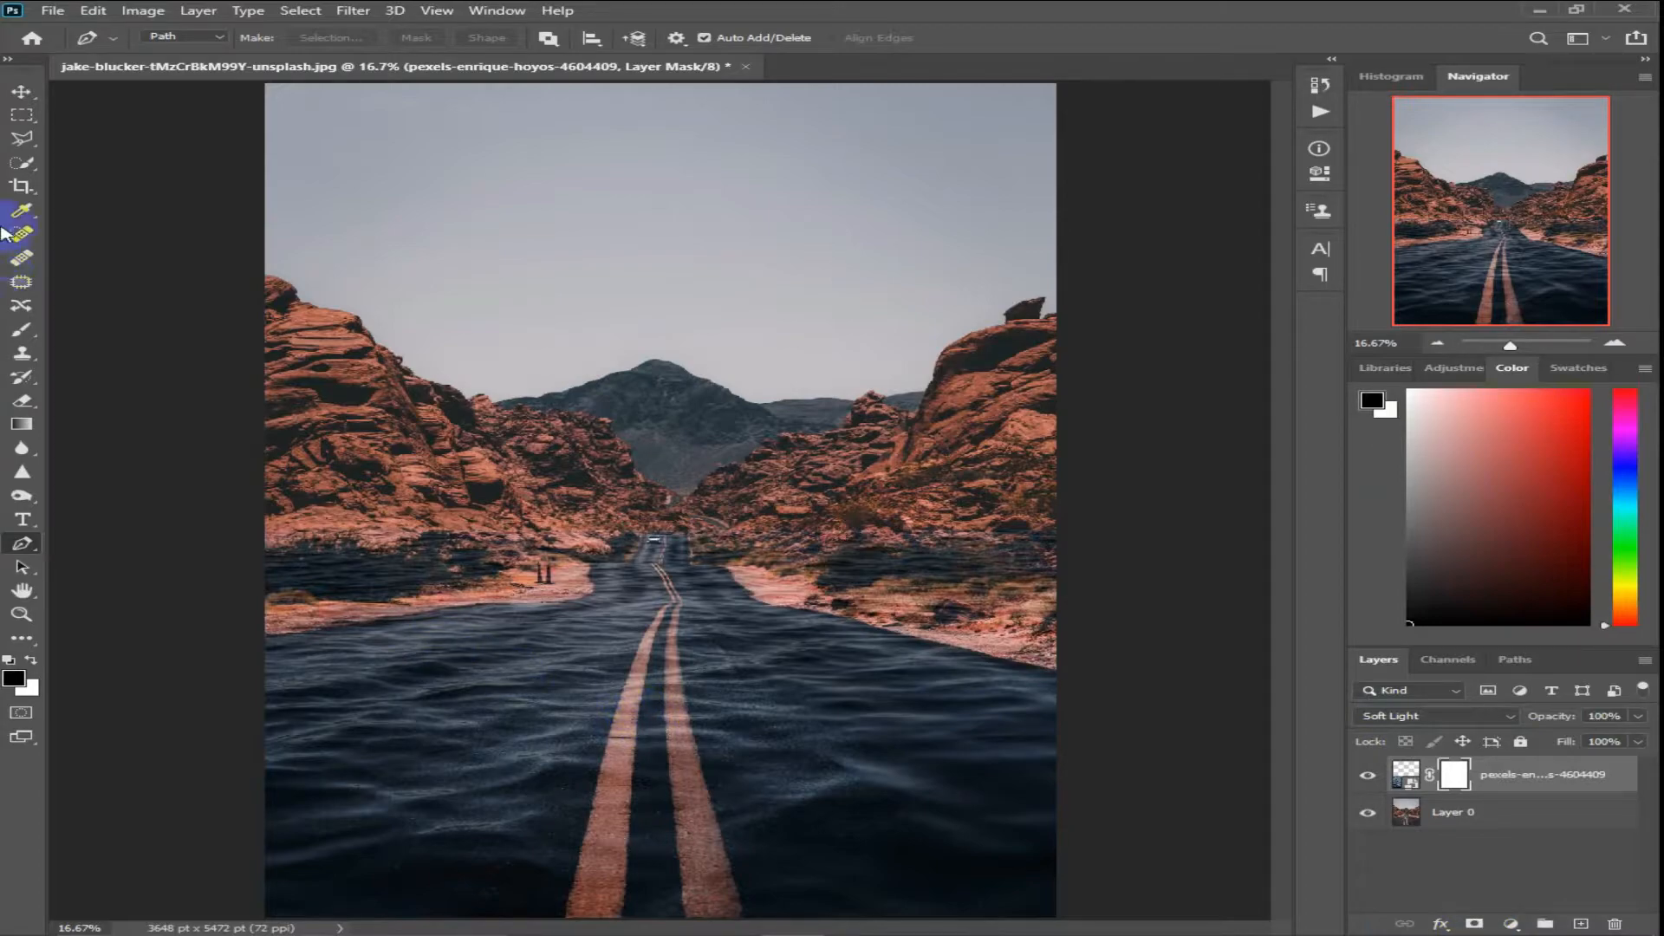
Trace the road's outline with the Polygonal Lasso, from its left border around the distant car to its right border
left_click(17, 146)
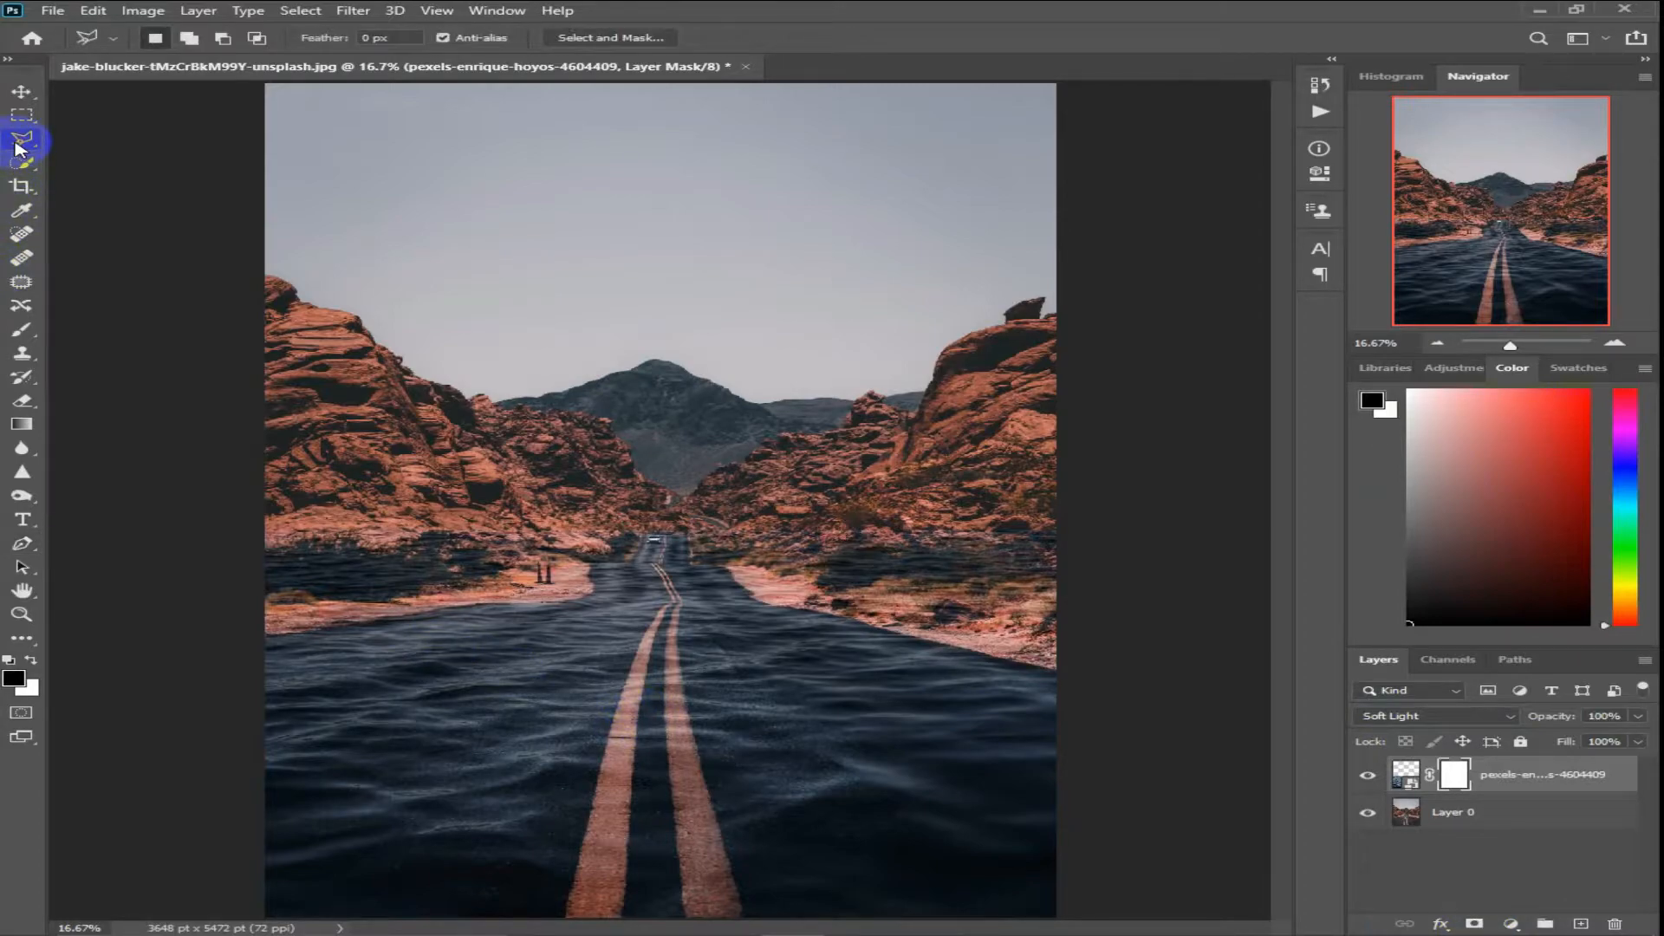
key("ctrl+equal")
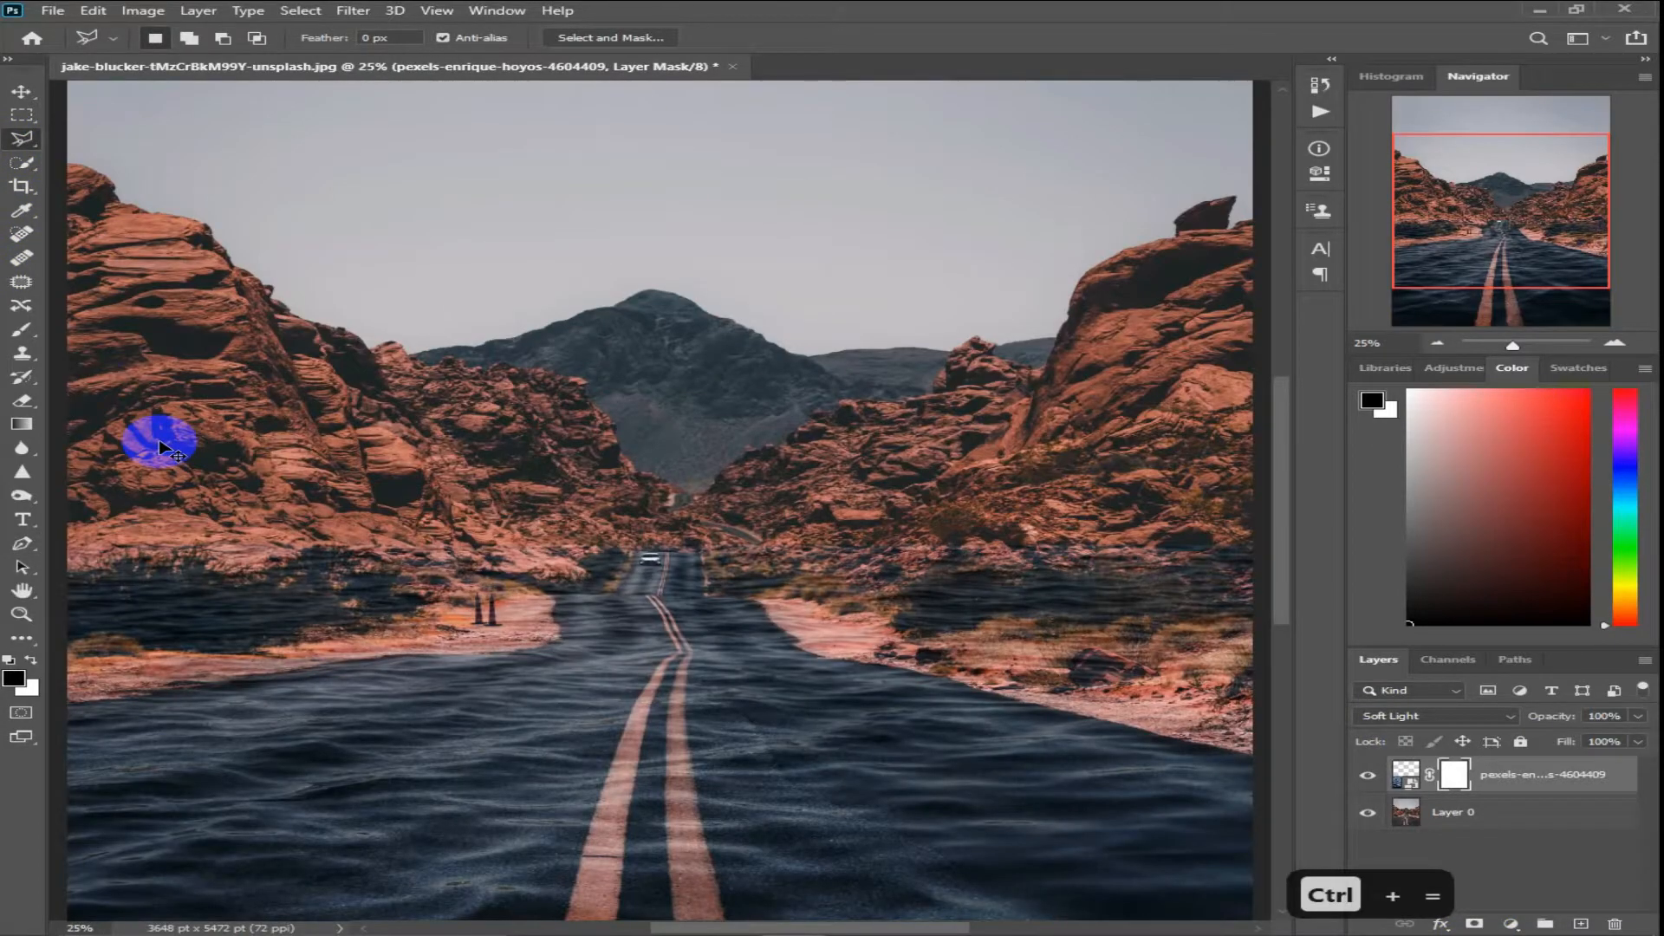
left_click(65, 706)
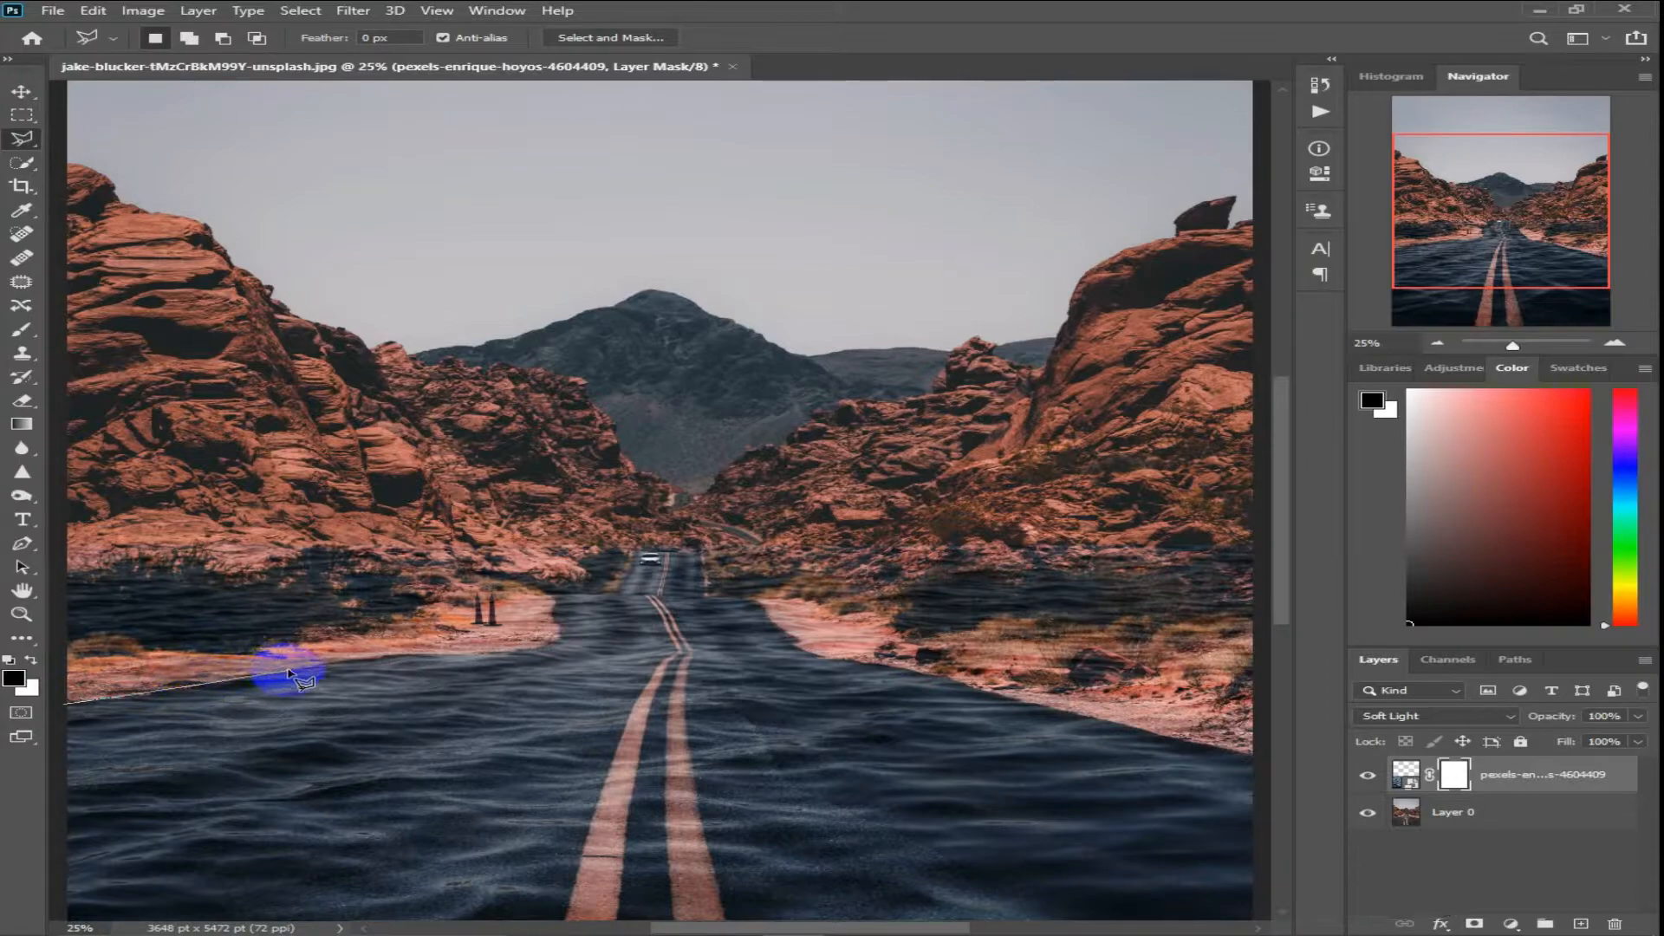
left_click(392, 656)
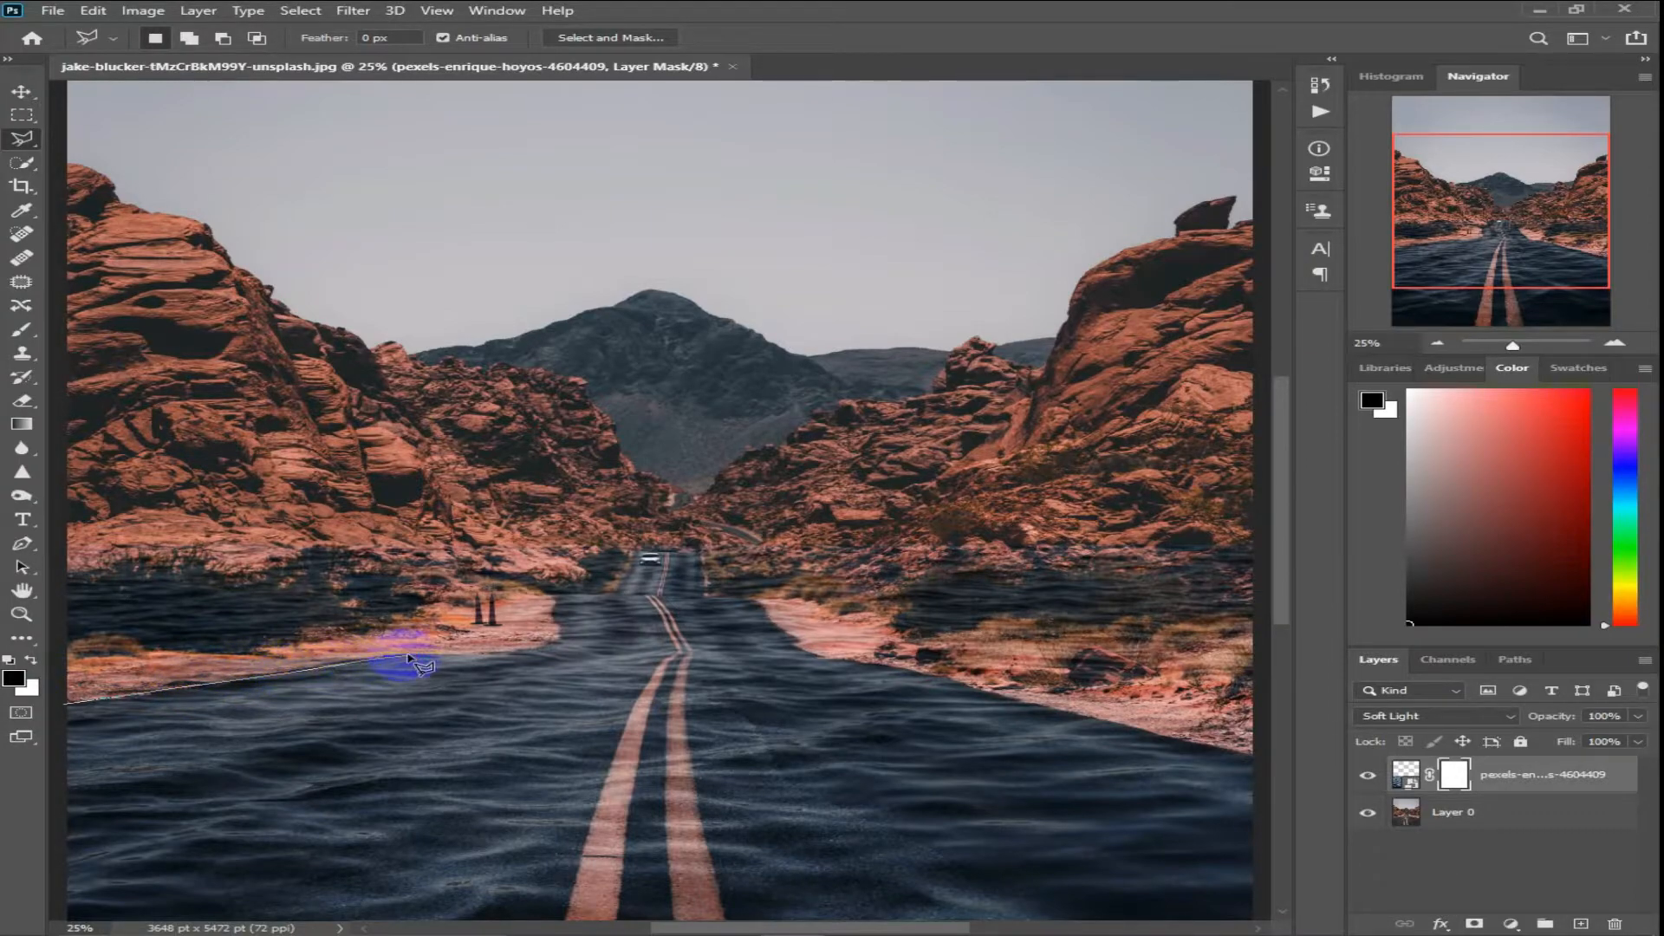
left_click(545, 645)
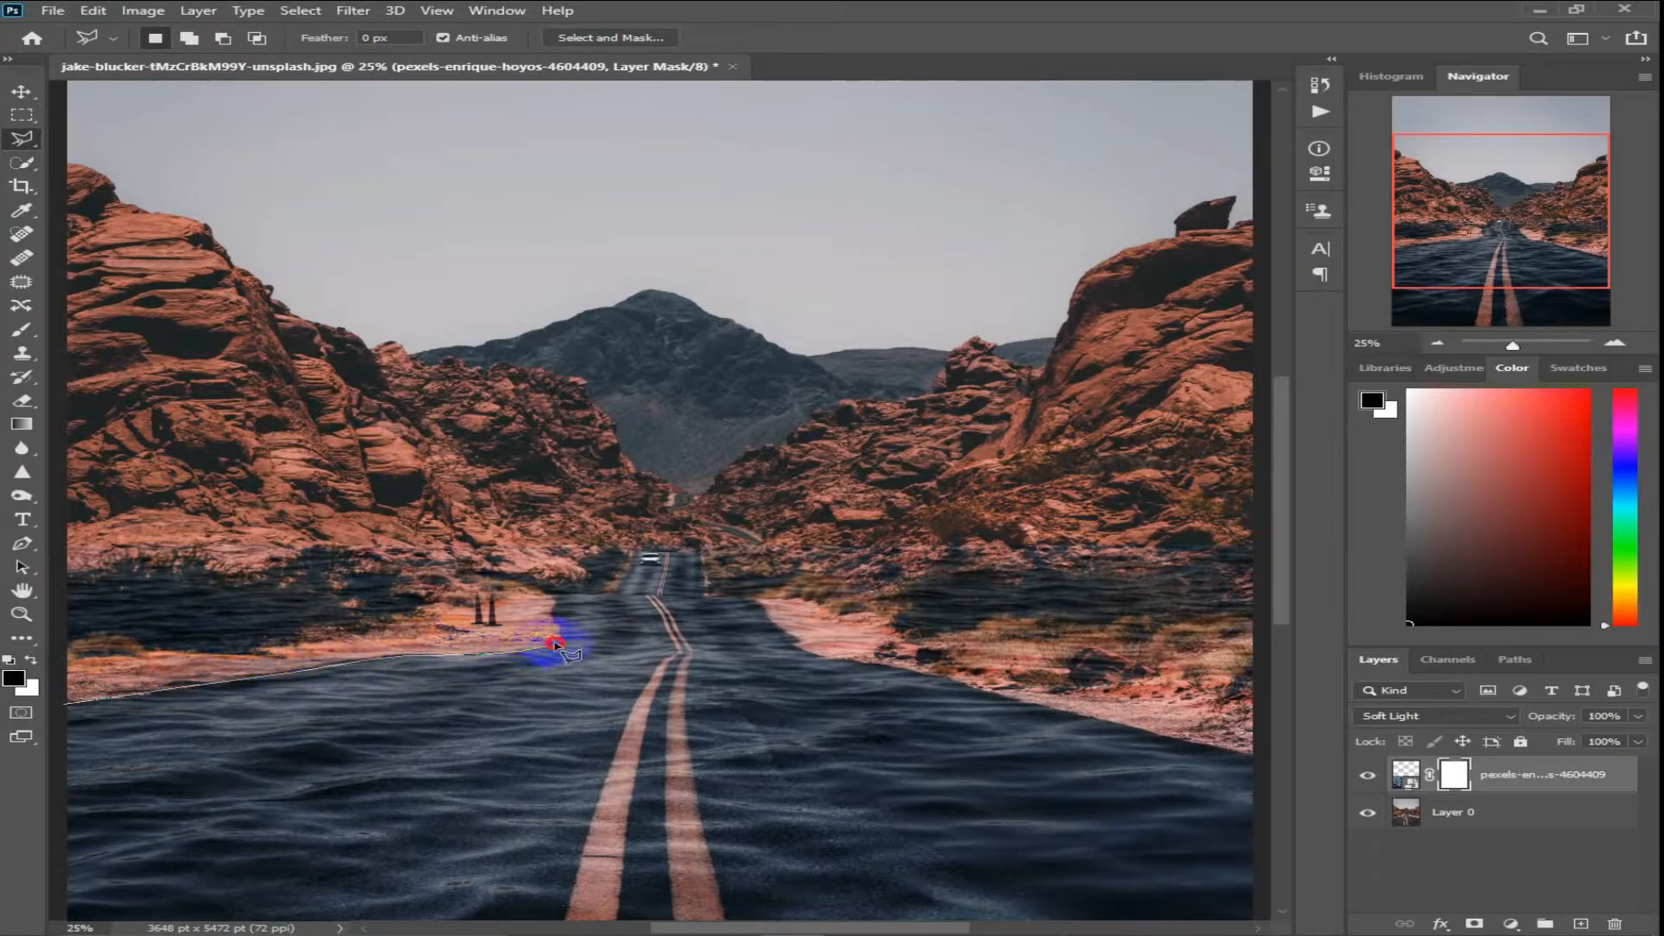
left_click(554, 621)
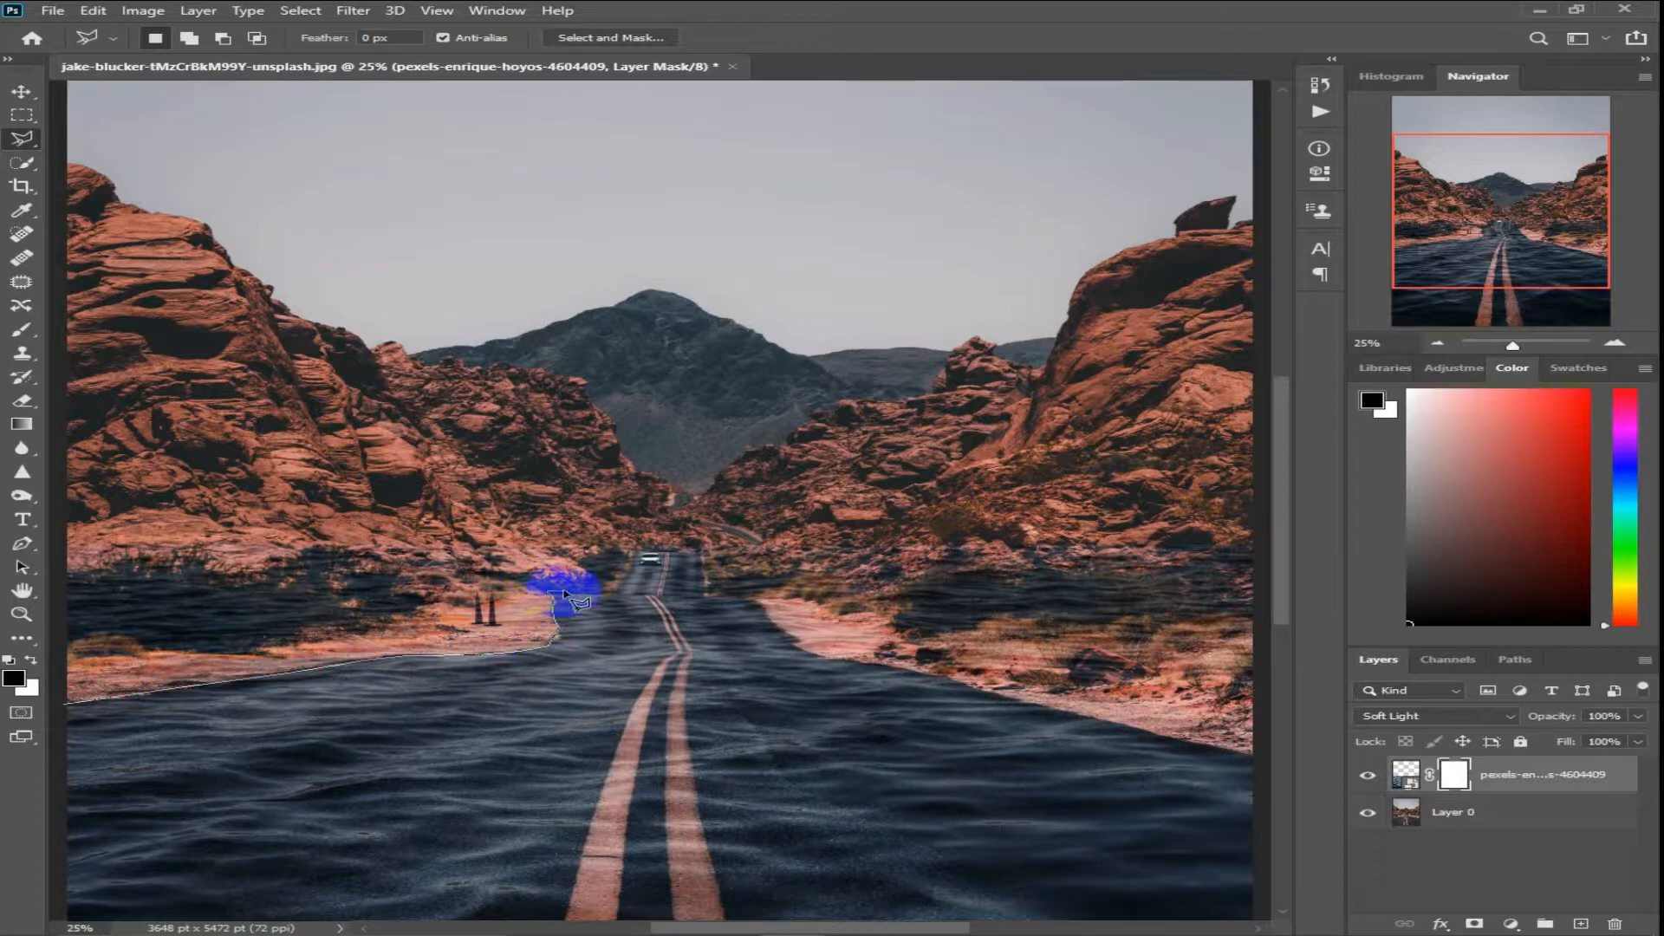
left_click(588, 595)
left_click(612, 596)
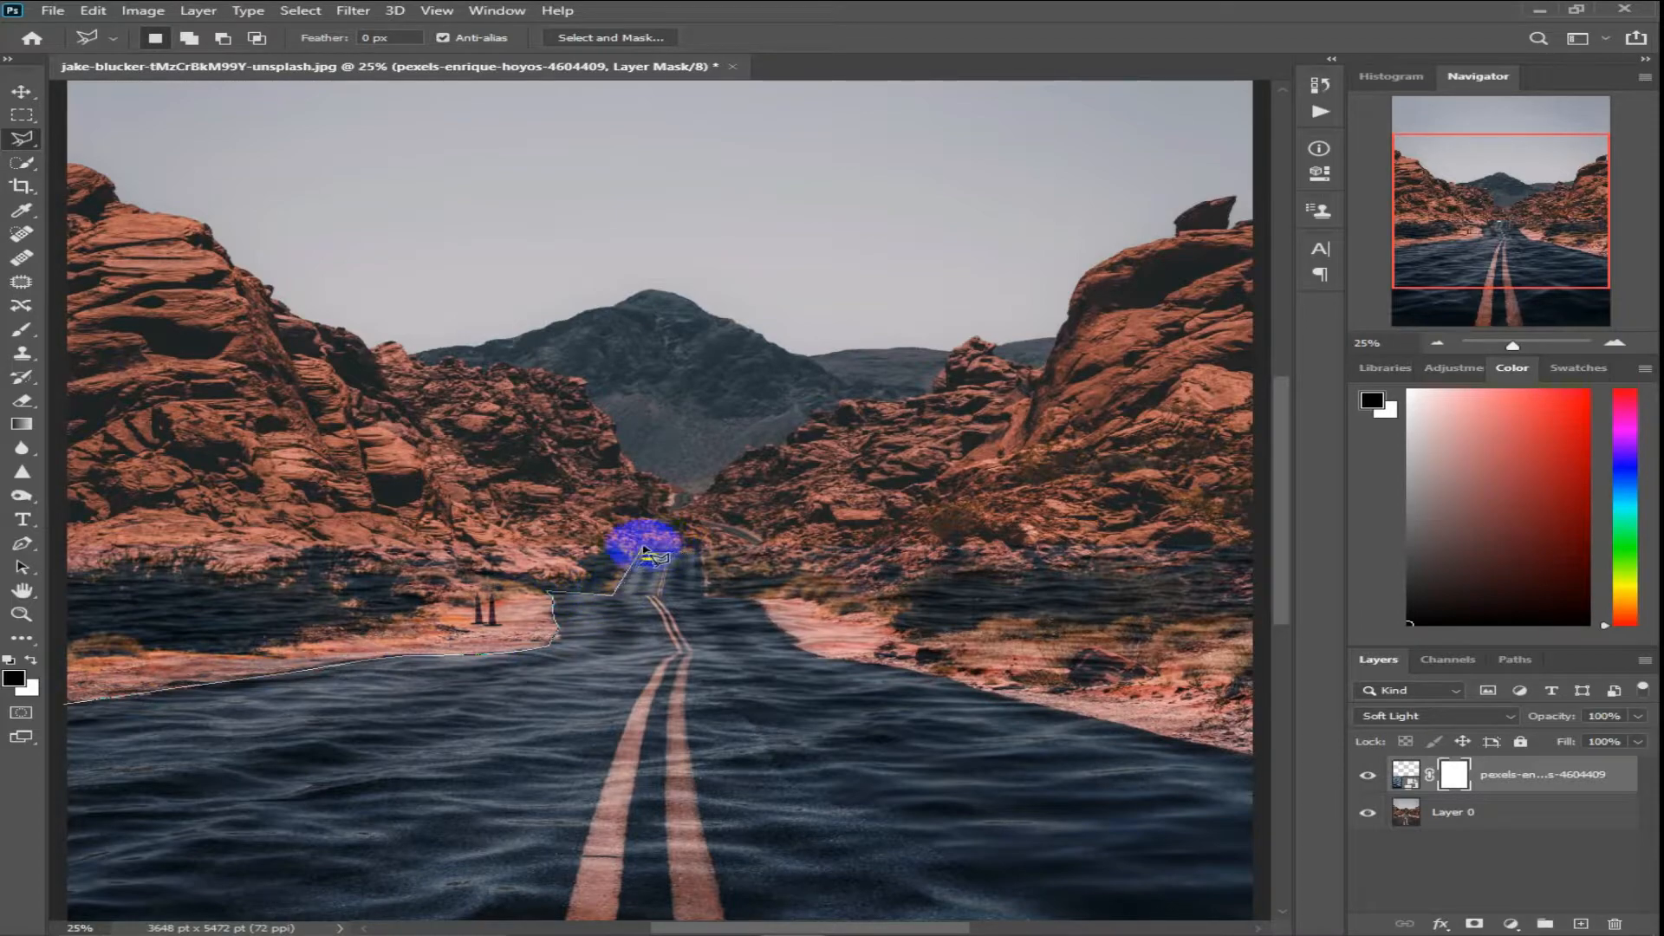
left_click(639, 556)
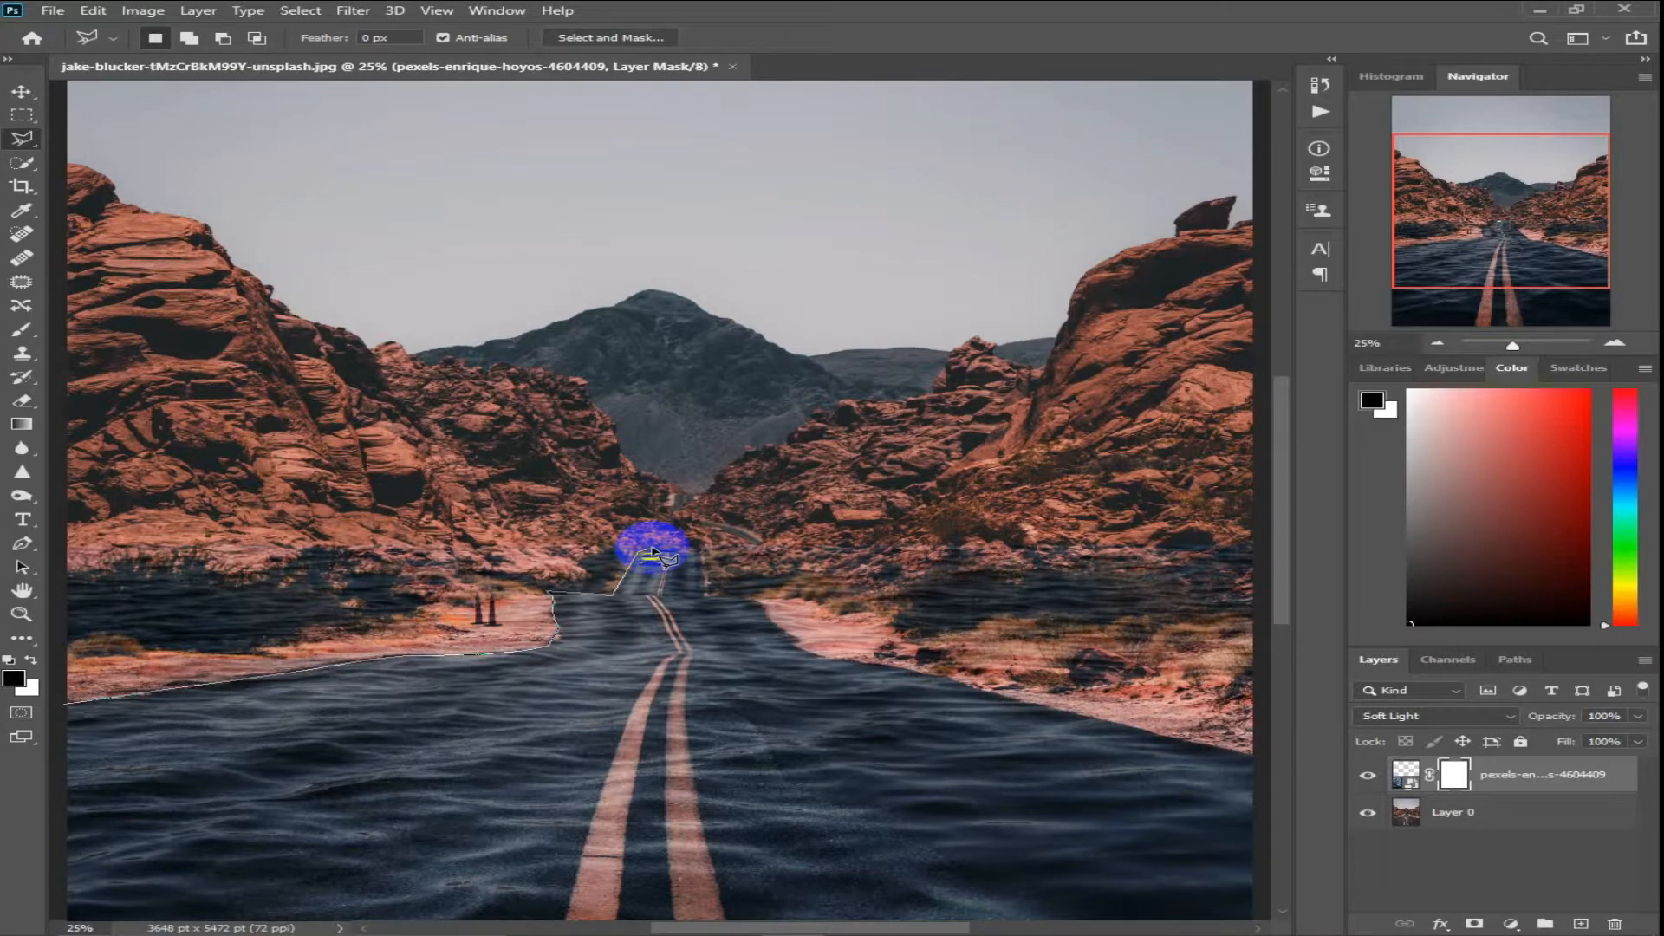
left_click(697, 555)
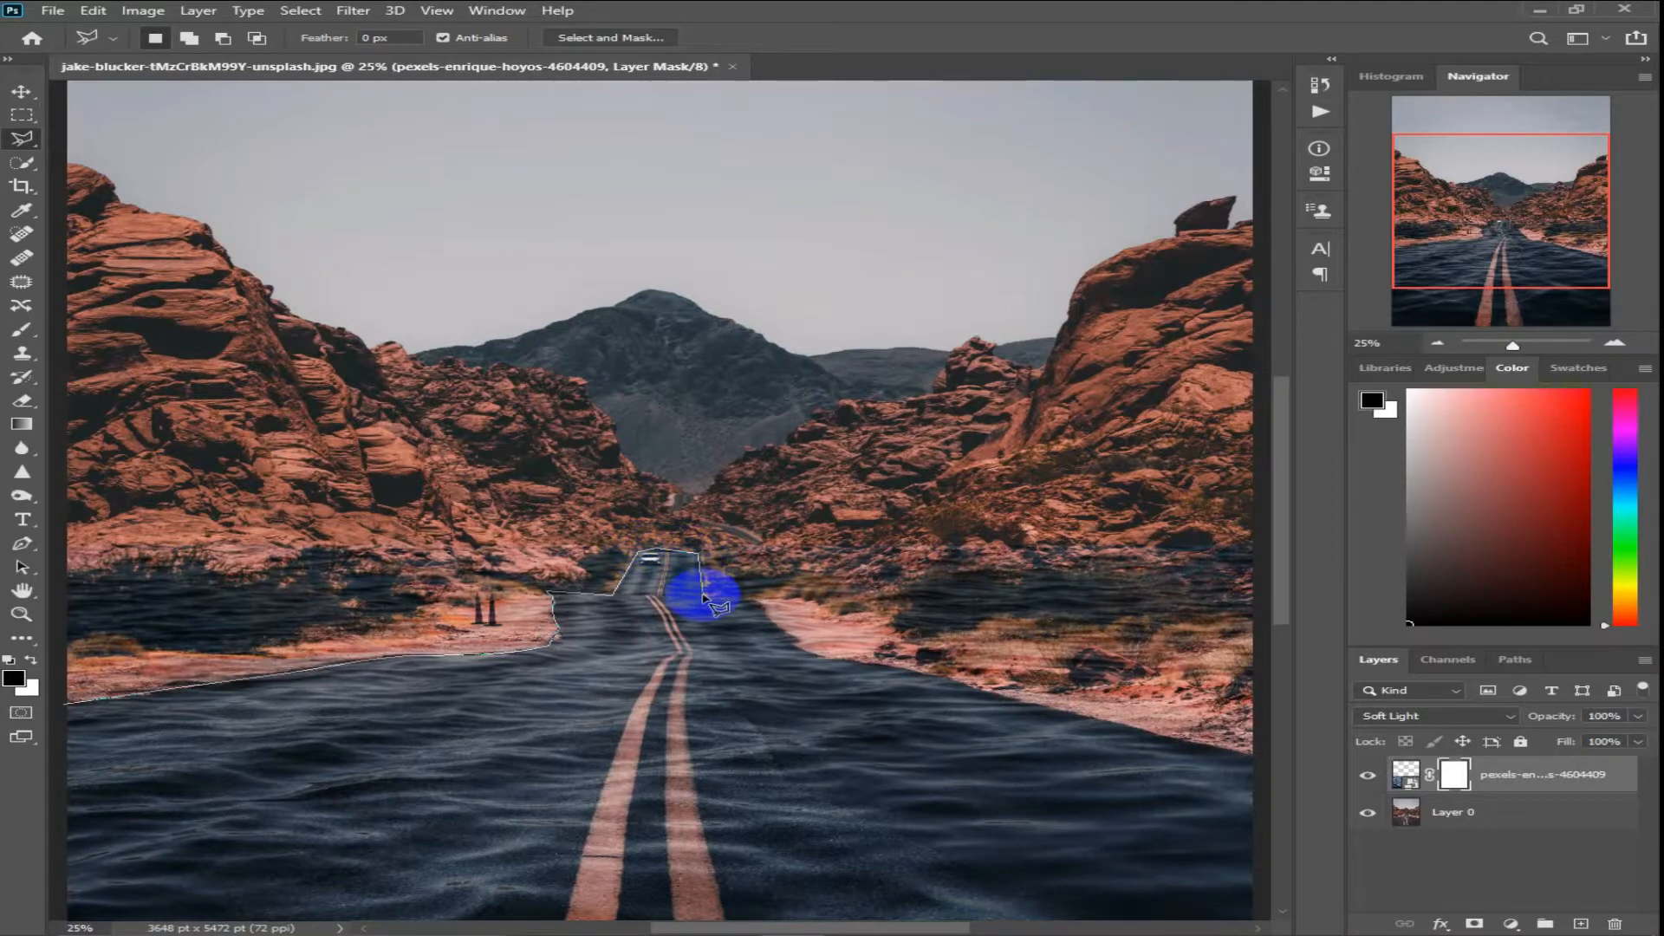
left_click(708, 597)
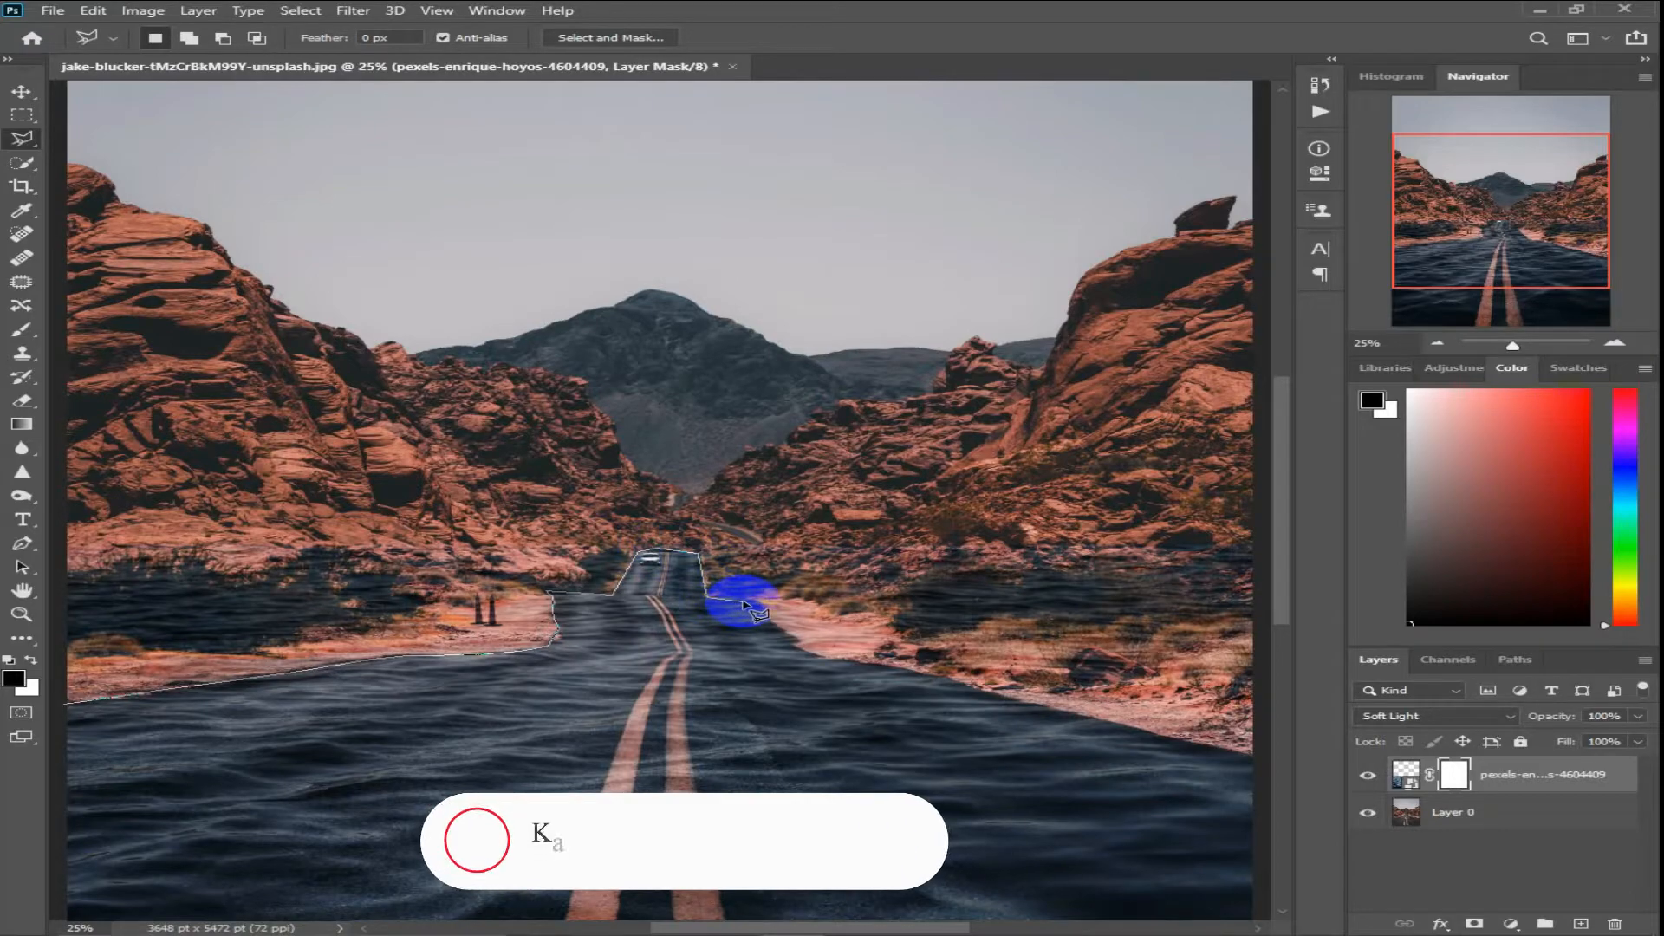
left_click(758, 599)
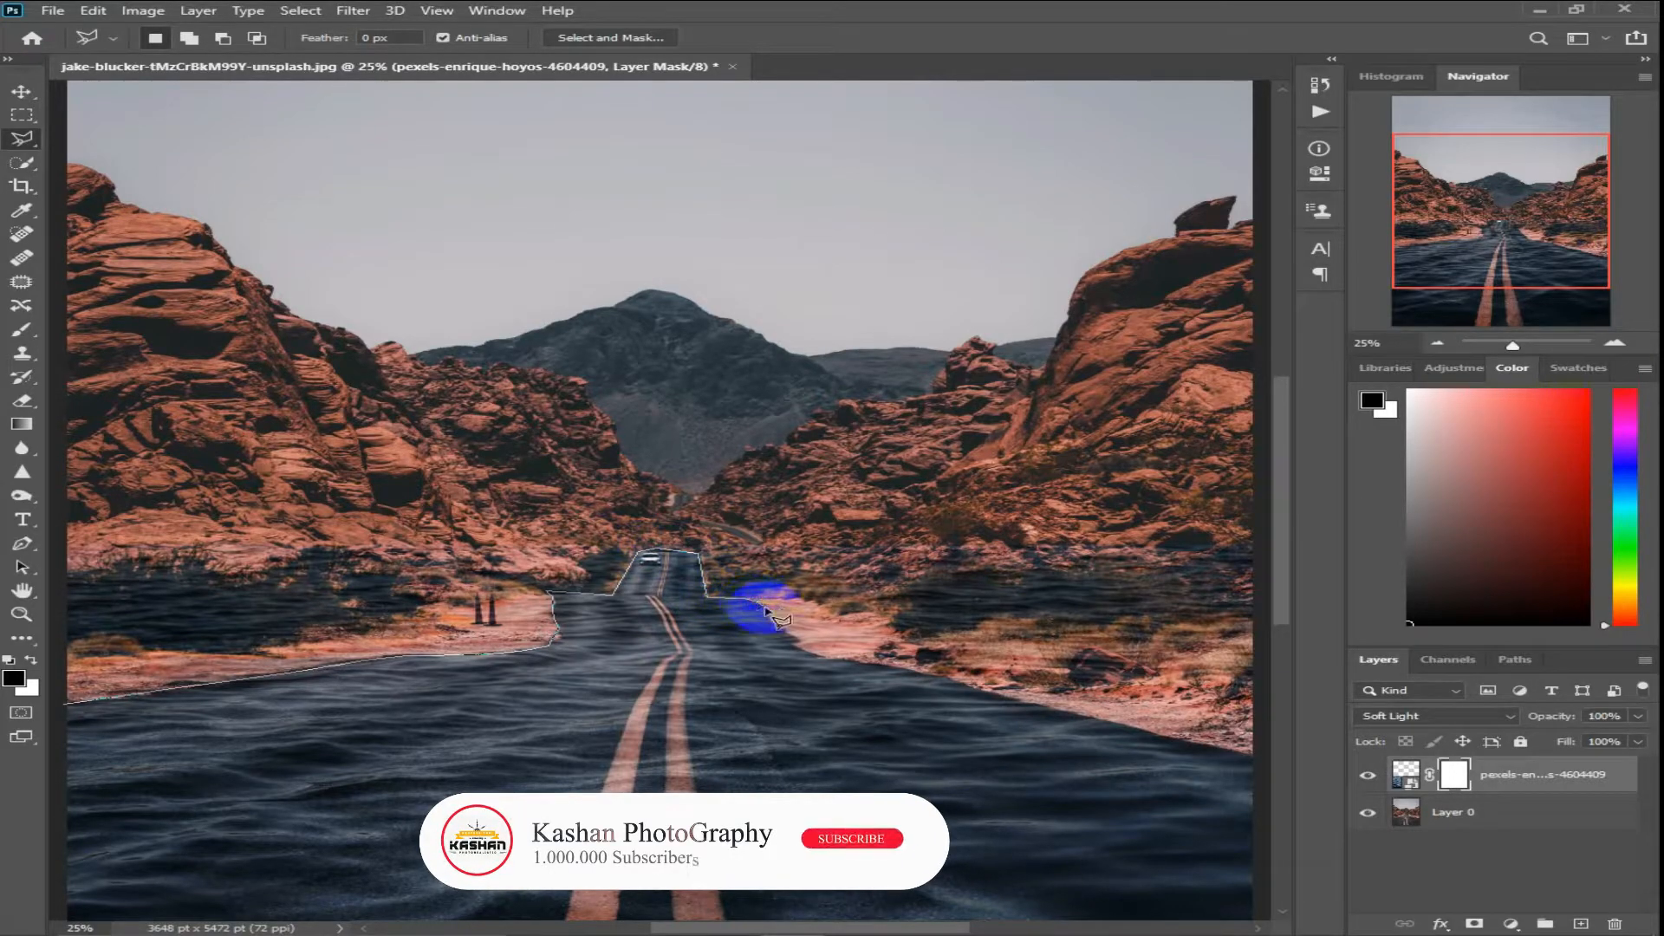
left_click(801, 648)
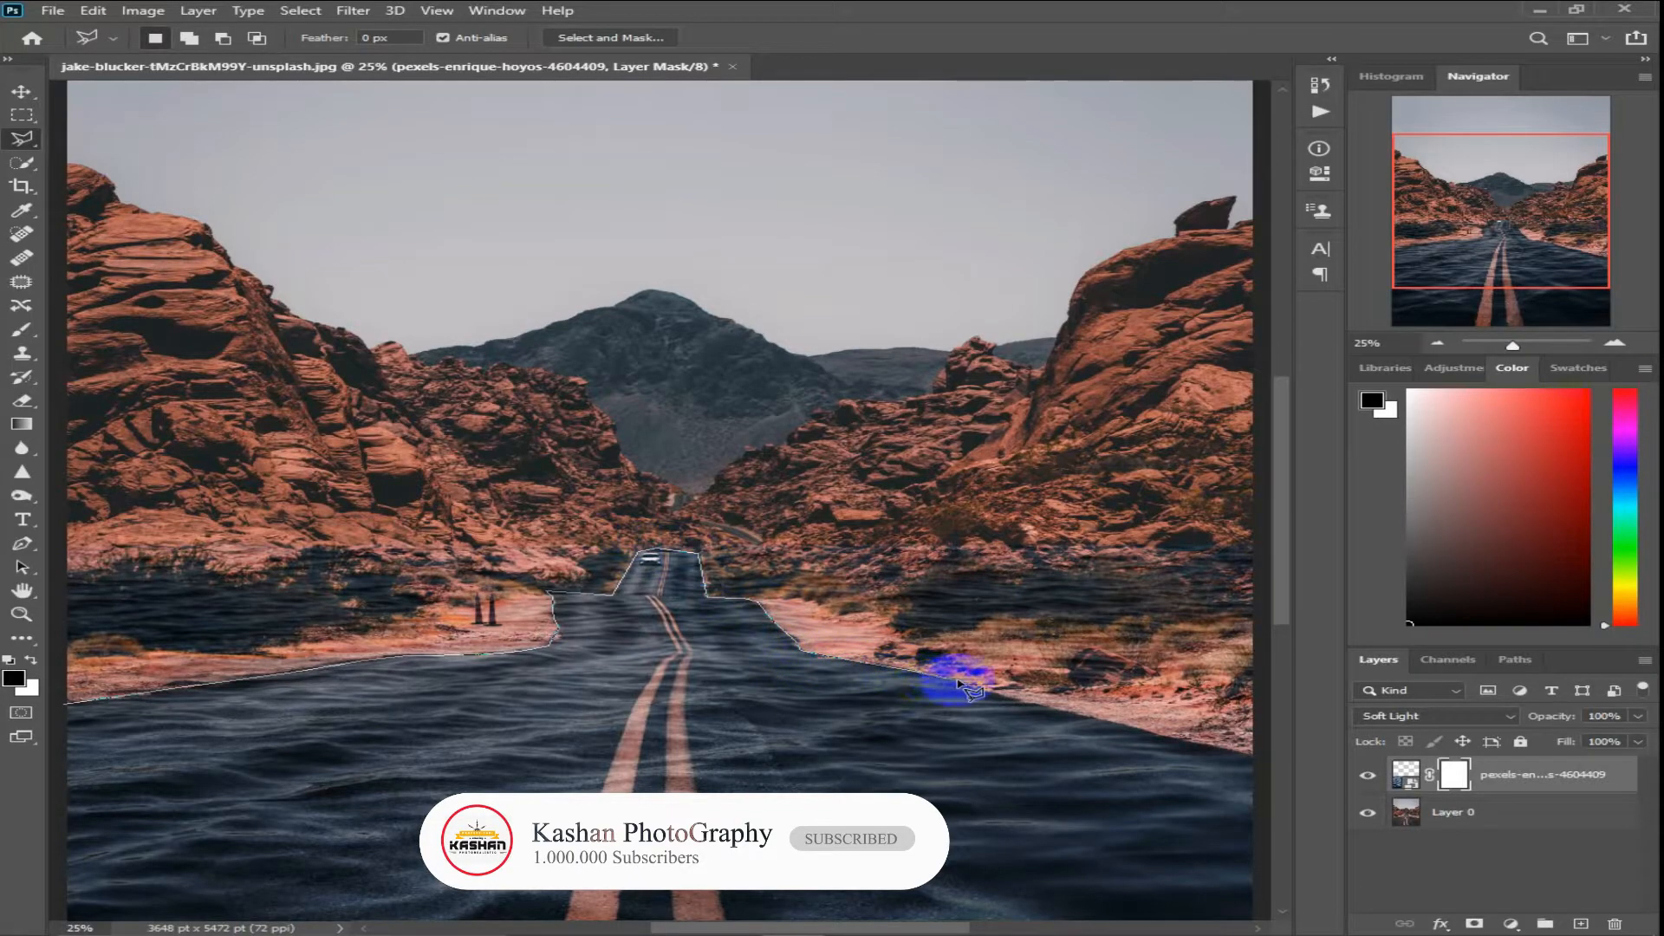
left_click(998, 691)
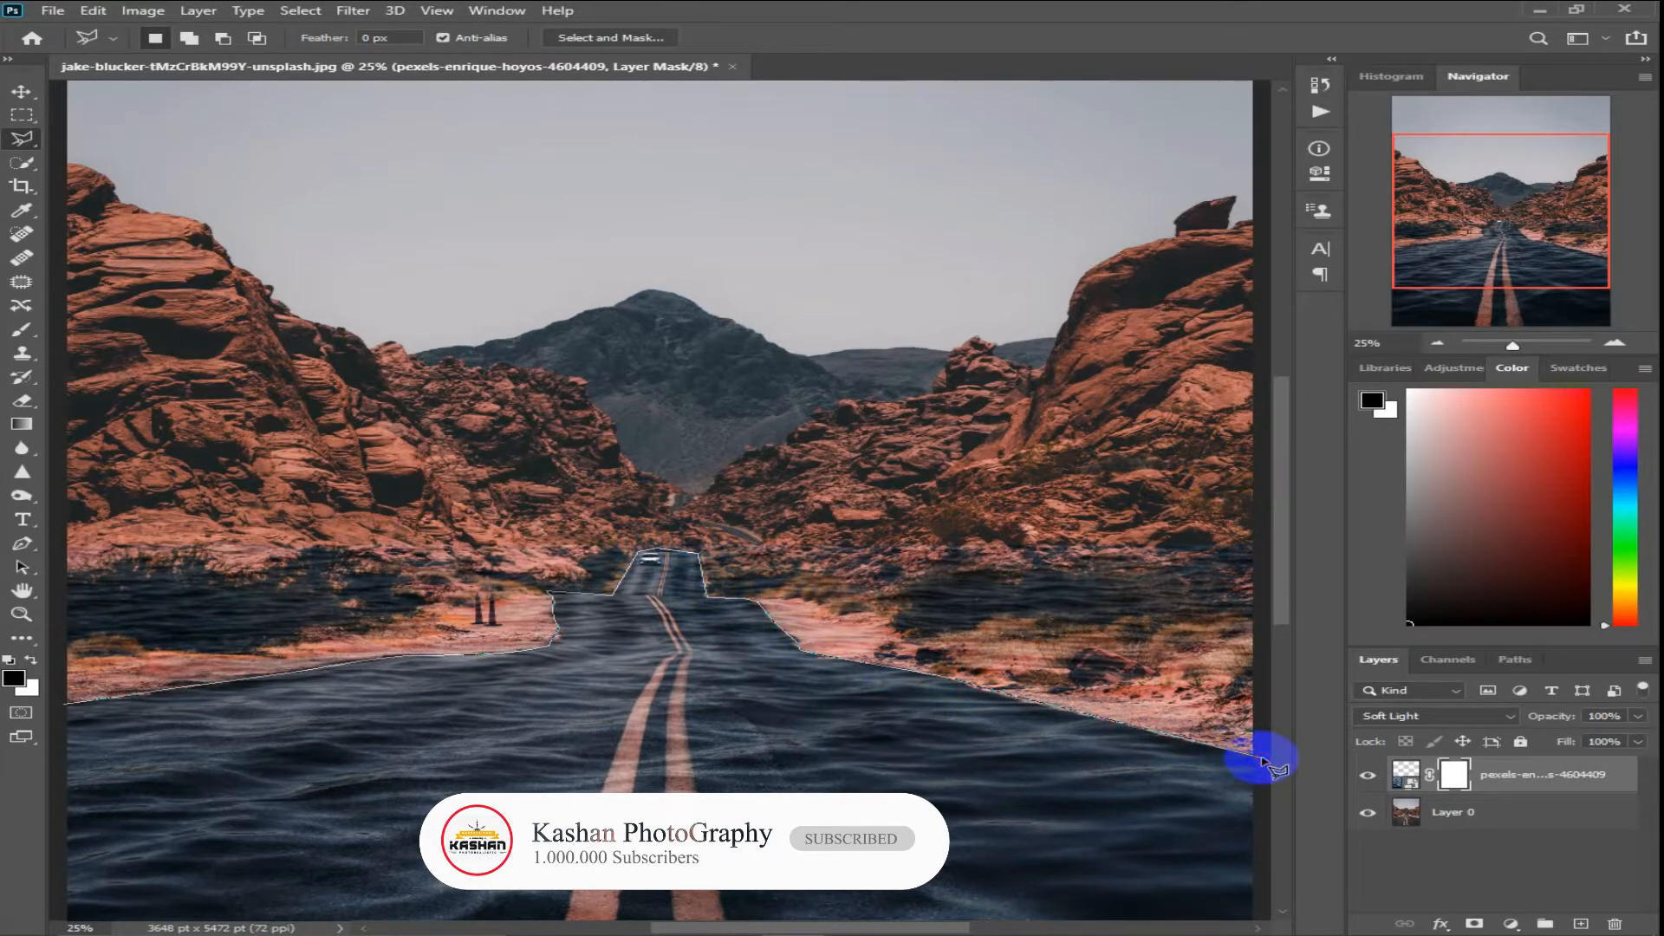
Close the lasso selection around the roadsides, rocks and lower sky, leaving the road outside it
key("ctrl+minus")
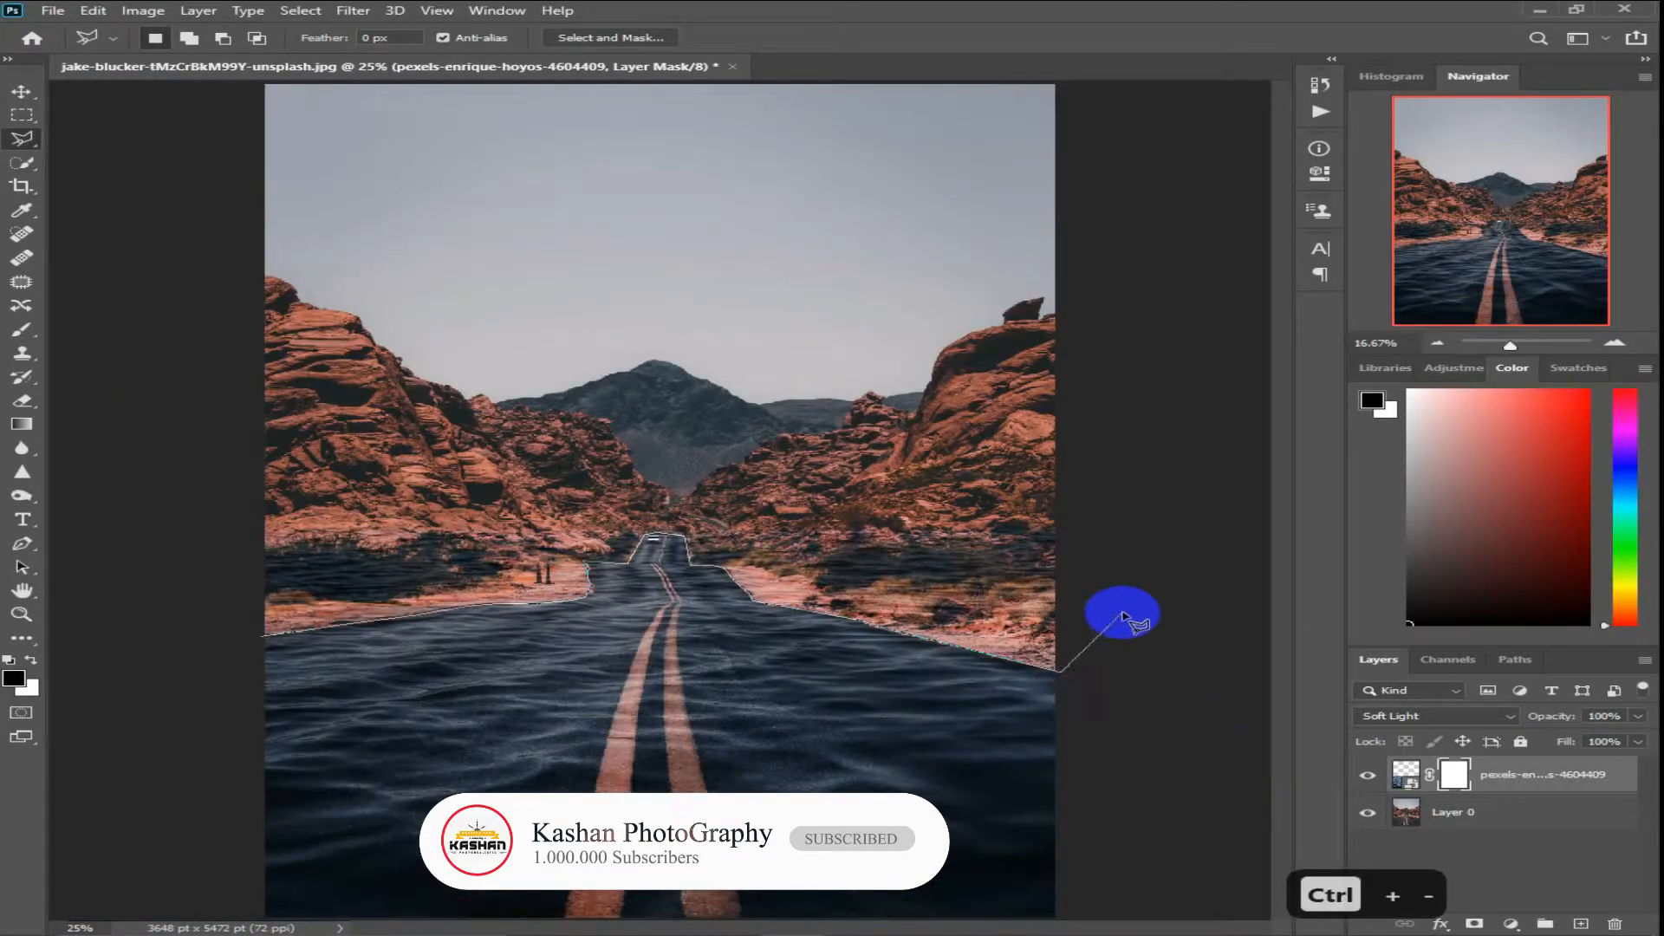
left_click(1162, 625)
left_click(1181, 472)
left_click(1168, 296)
left_click(472, 201)
left_click(127, 257)
left_click(172, 556)
left_click(260, 639)
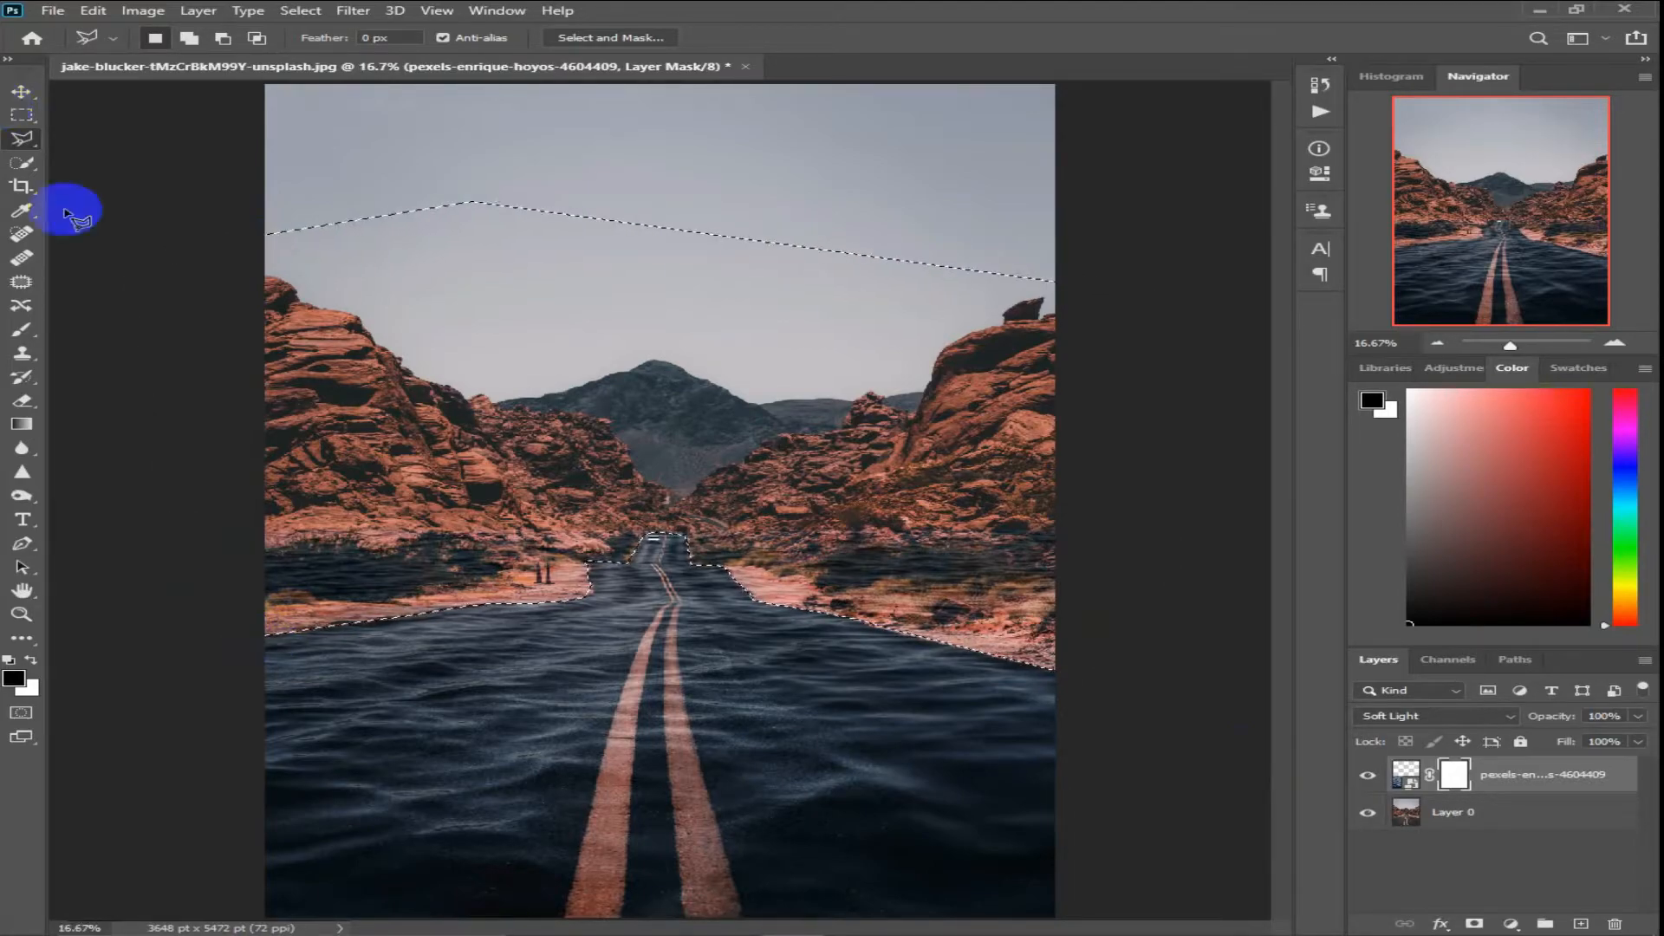
Set up a hard round Brush with 91% hardness and black (000000) as the foreground colour
left_click(15, 331)
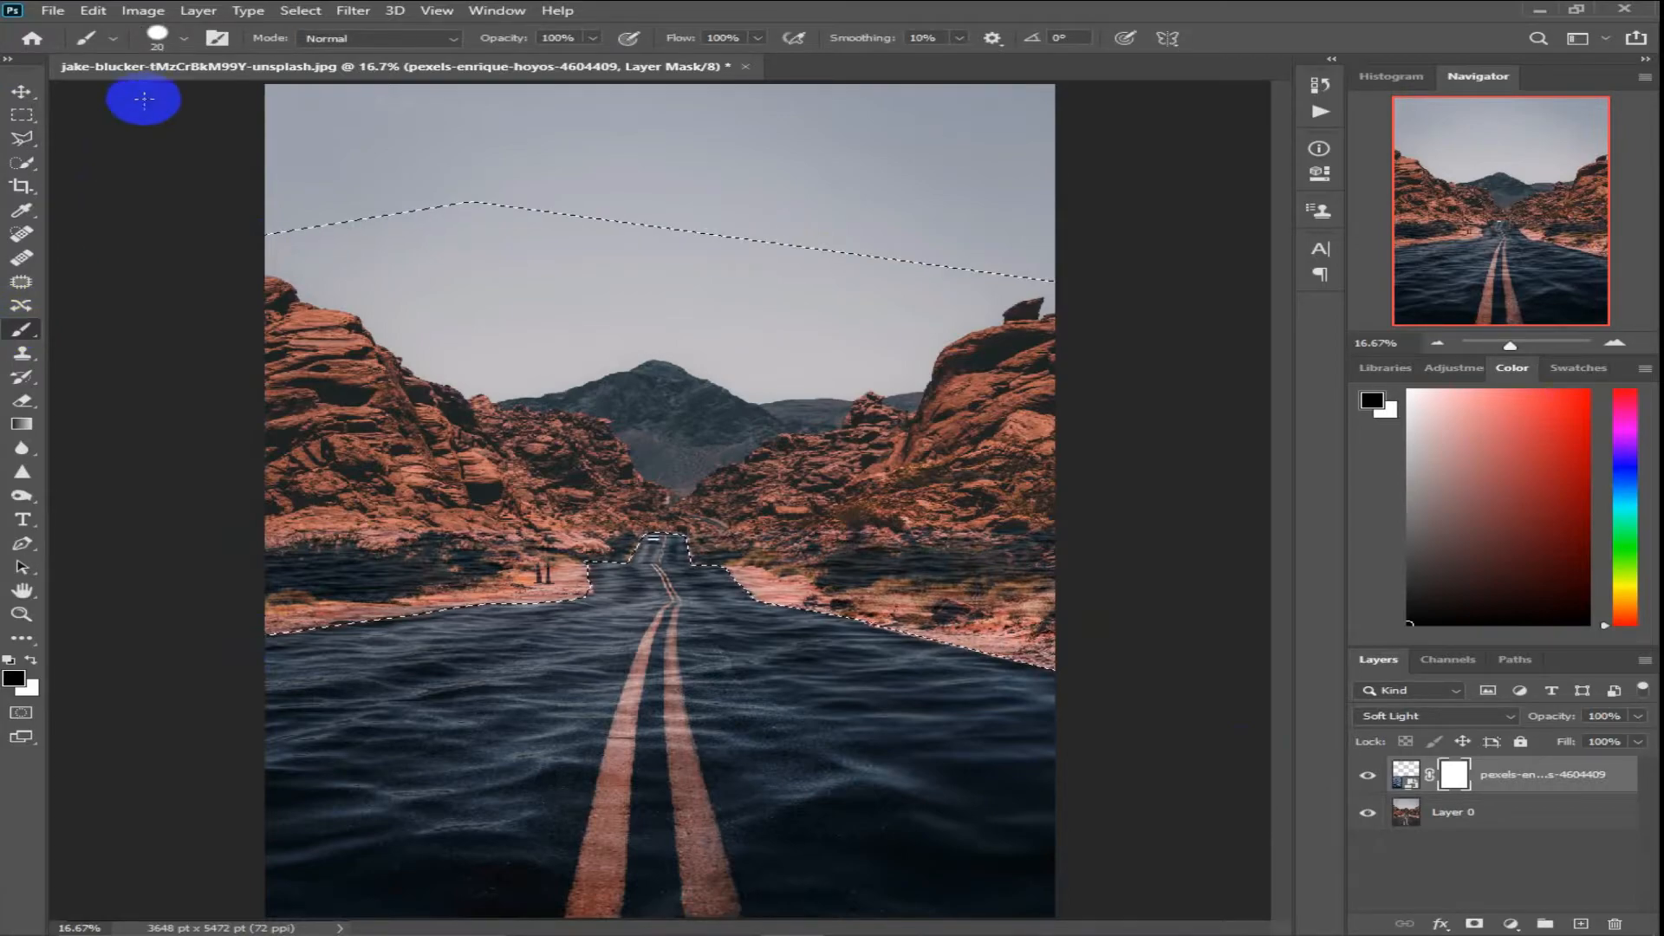
left_click(186, 40)
left_click(133, 178)
mouse_move(306, 139)
left_mouse_down()
mouse_move(242, 141)
mouse_move(294, 150)
left_mouse_up()
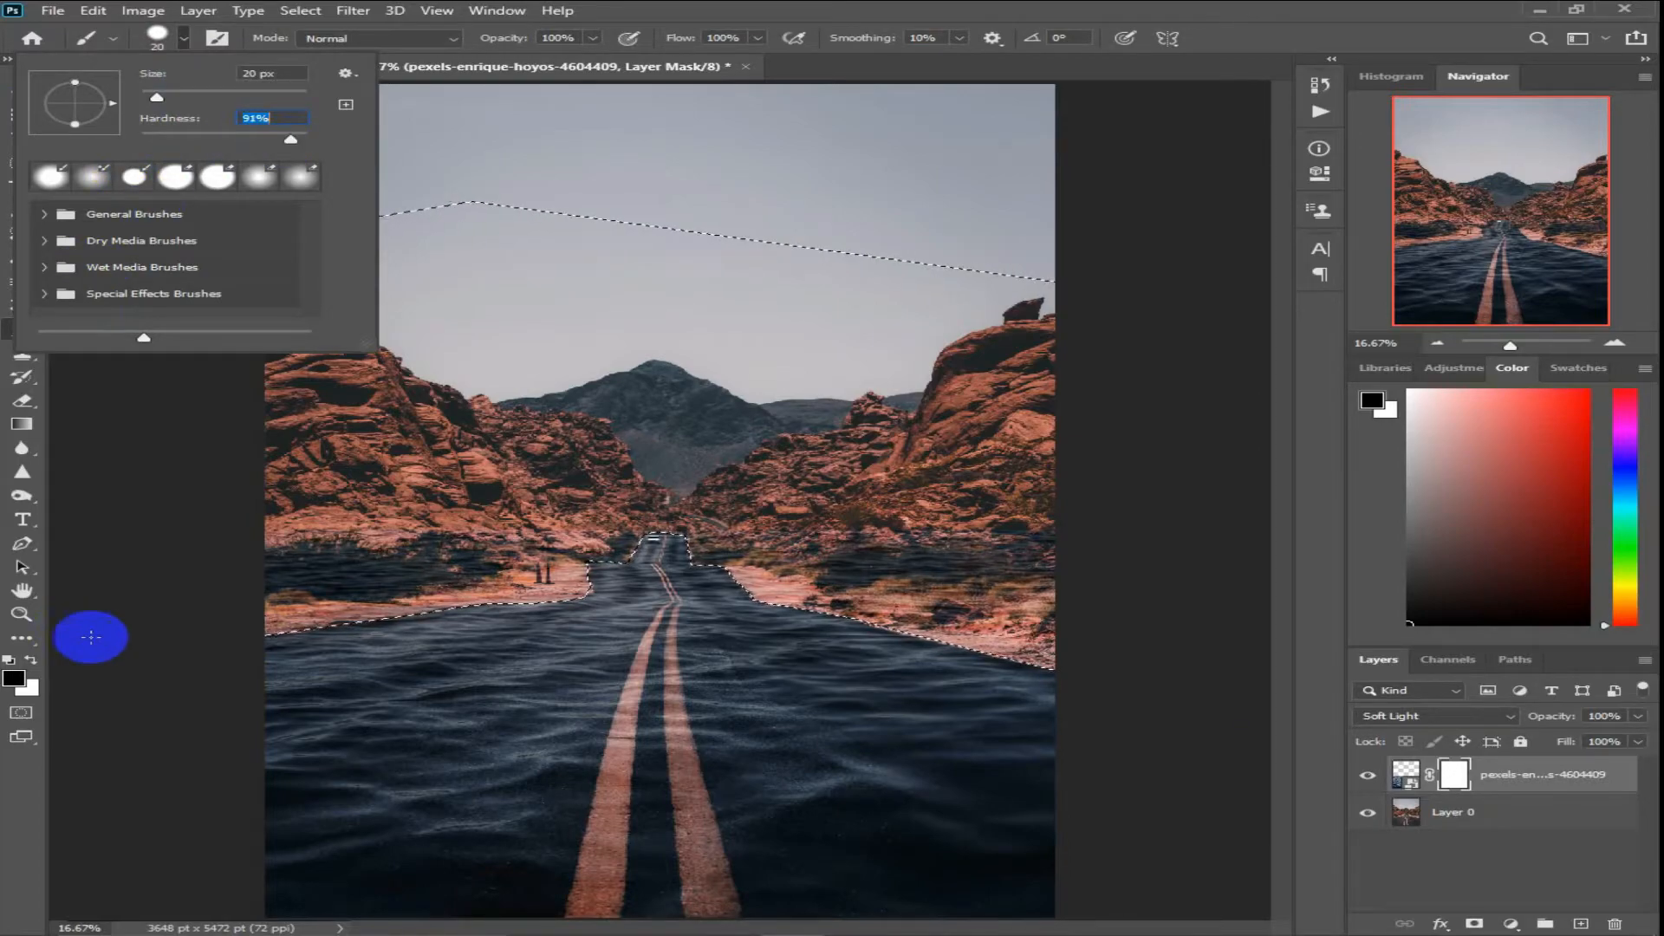
left_click(15, 682)
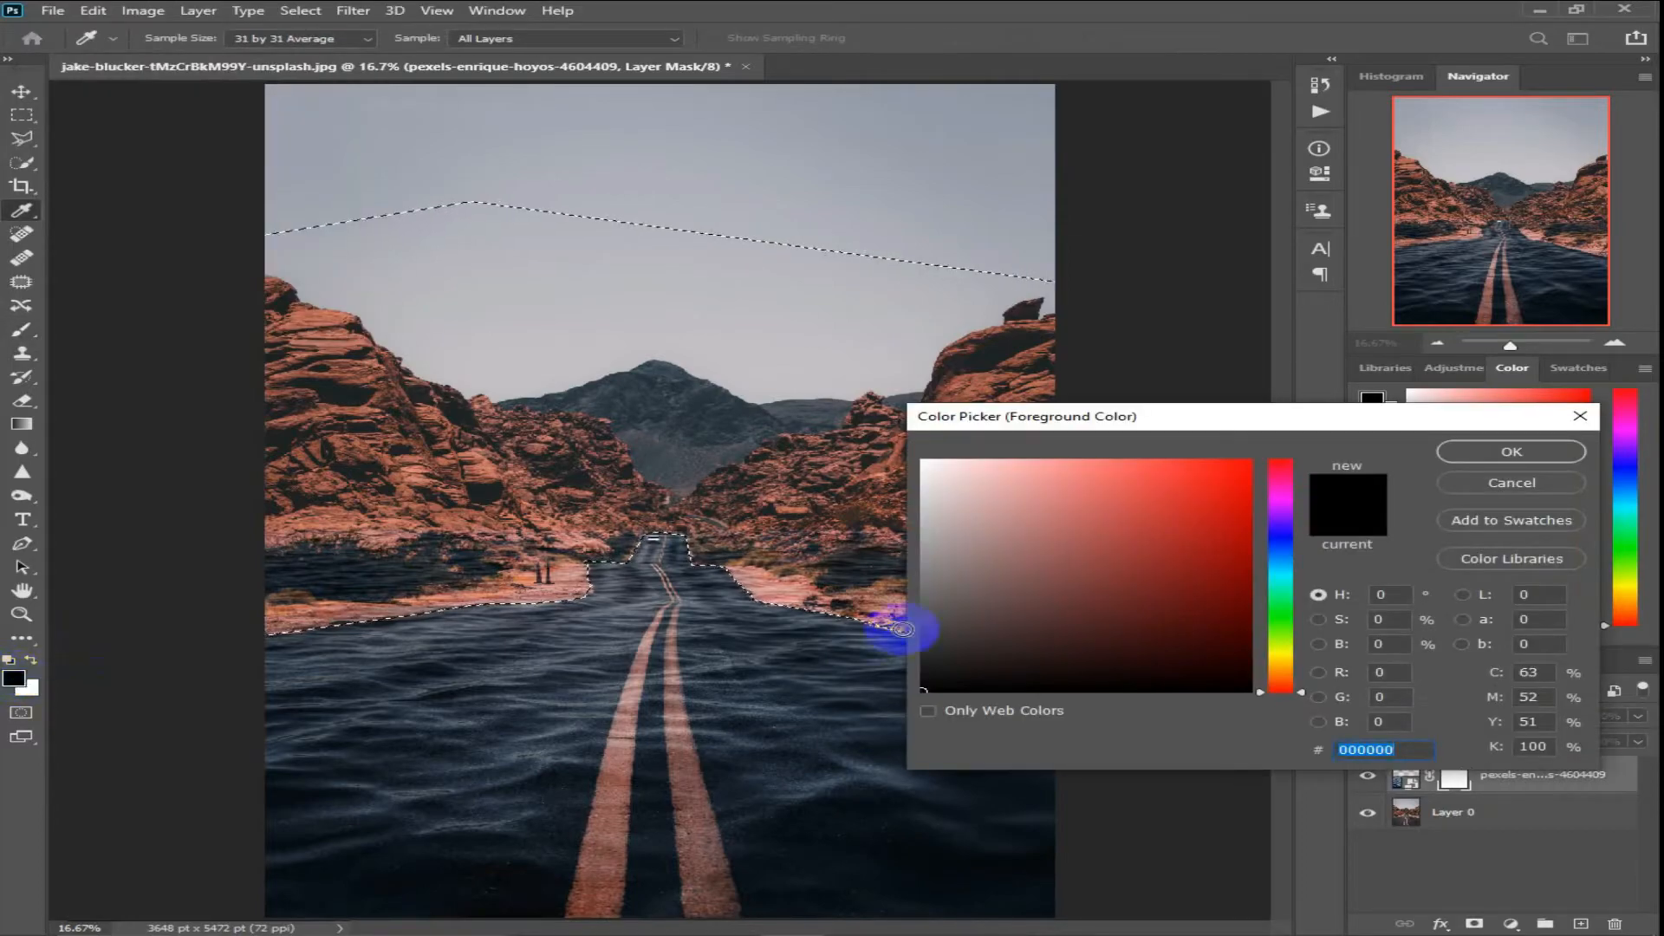
left_click(1525, 452)
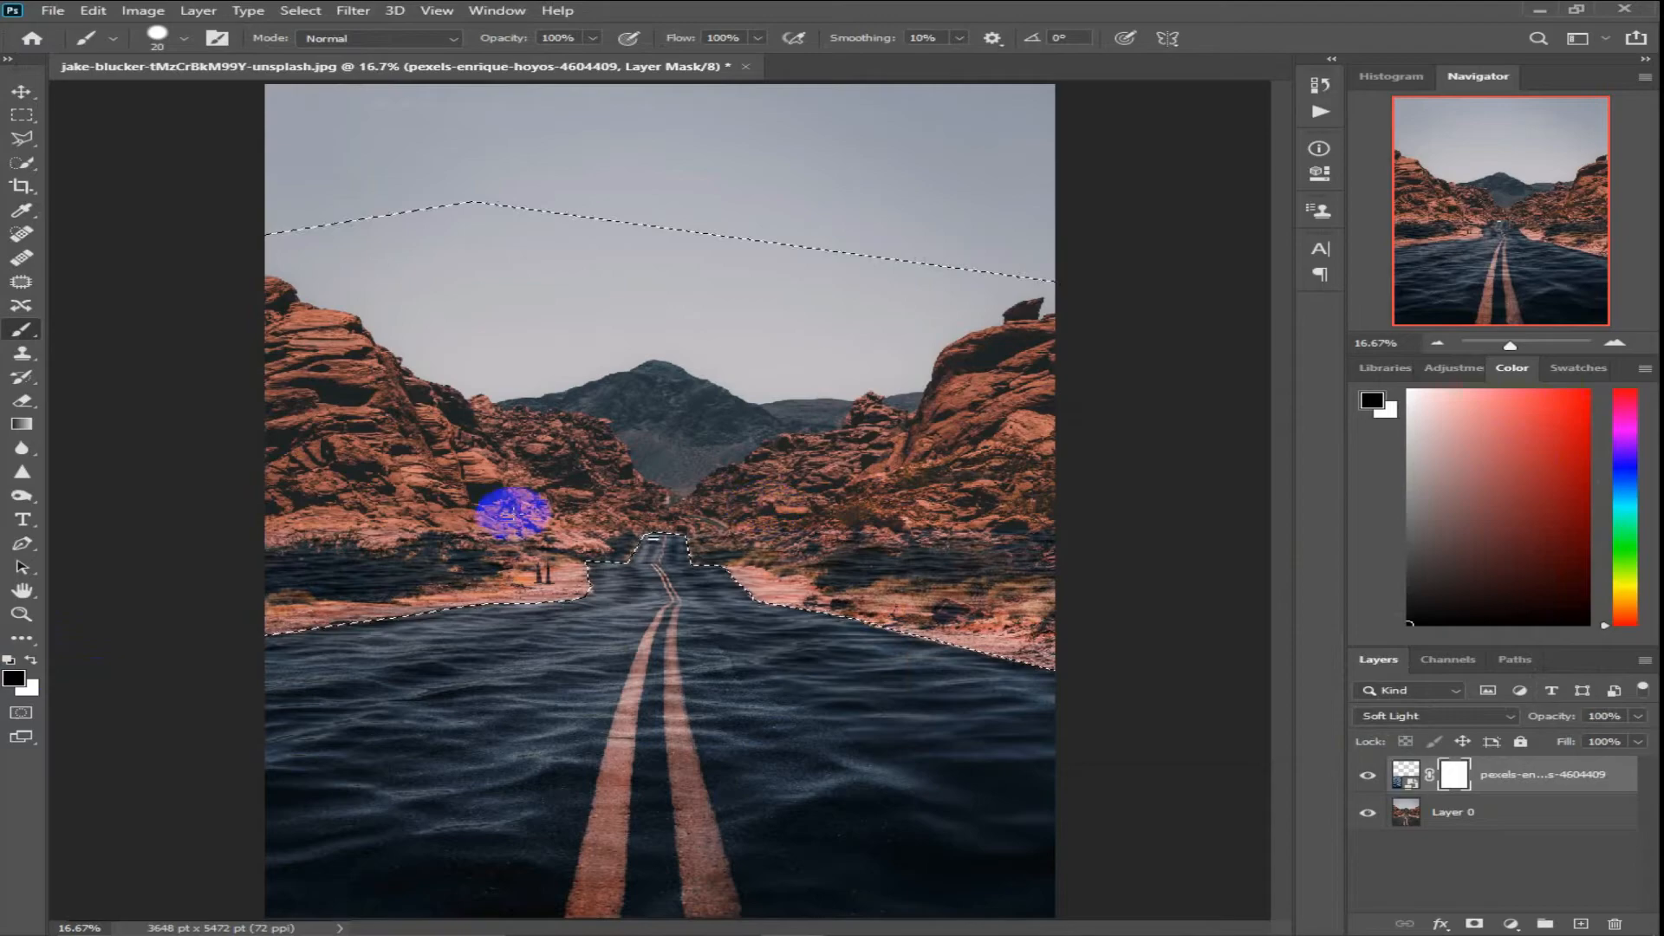
Enlarge the brush to 700 px, paint black on the ocean layer's mask across the selected roadsides and rocks, and deselect
key("bracketright")
key("bracketright")
key("bracketright")
key("bracketright")
key("bracketright")
key("bracketright")
key("bracketright")
key("bracketright")
key("bracketright")
key("bracketright")
key("bracketright")
key("bracketright")
key("bracketright")
key("bracketright")
key("bracketright")
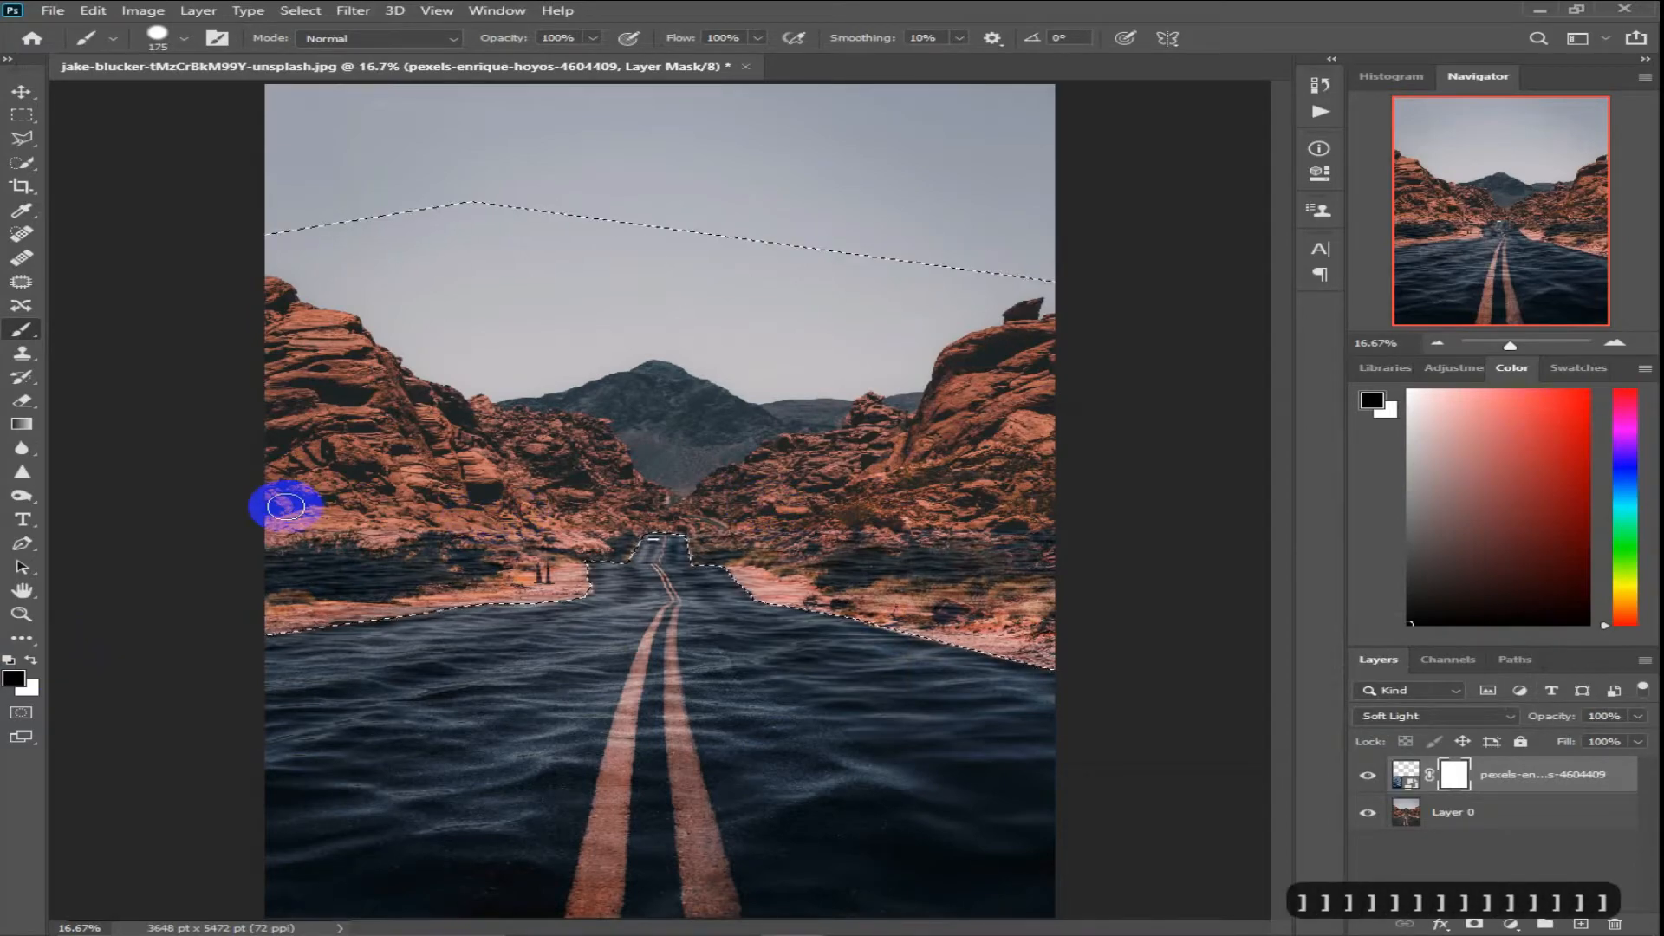
key("bracketright")
key("bracketright")
key("bracketright")
key("bracketright")
key("bracketright")
key("bracketright")
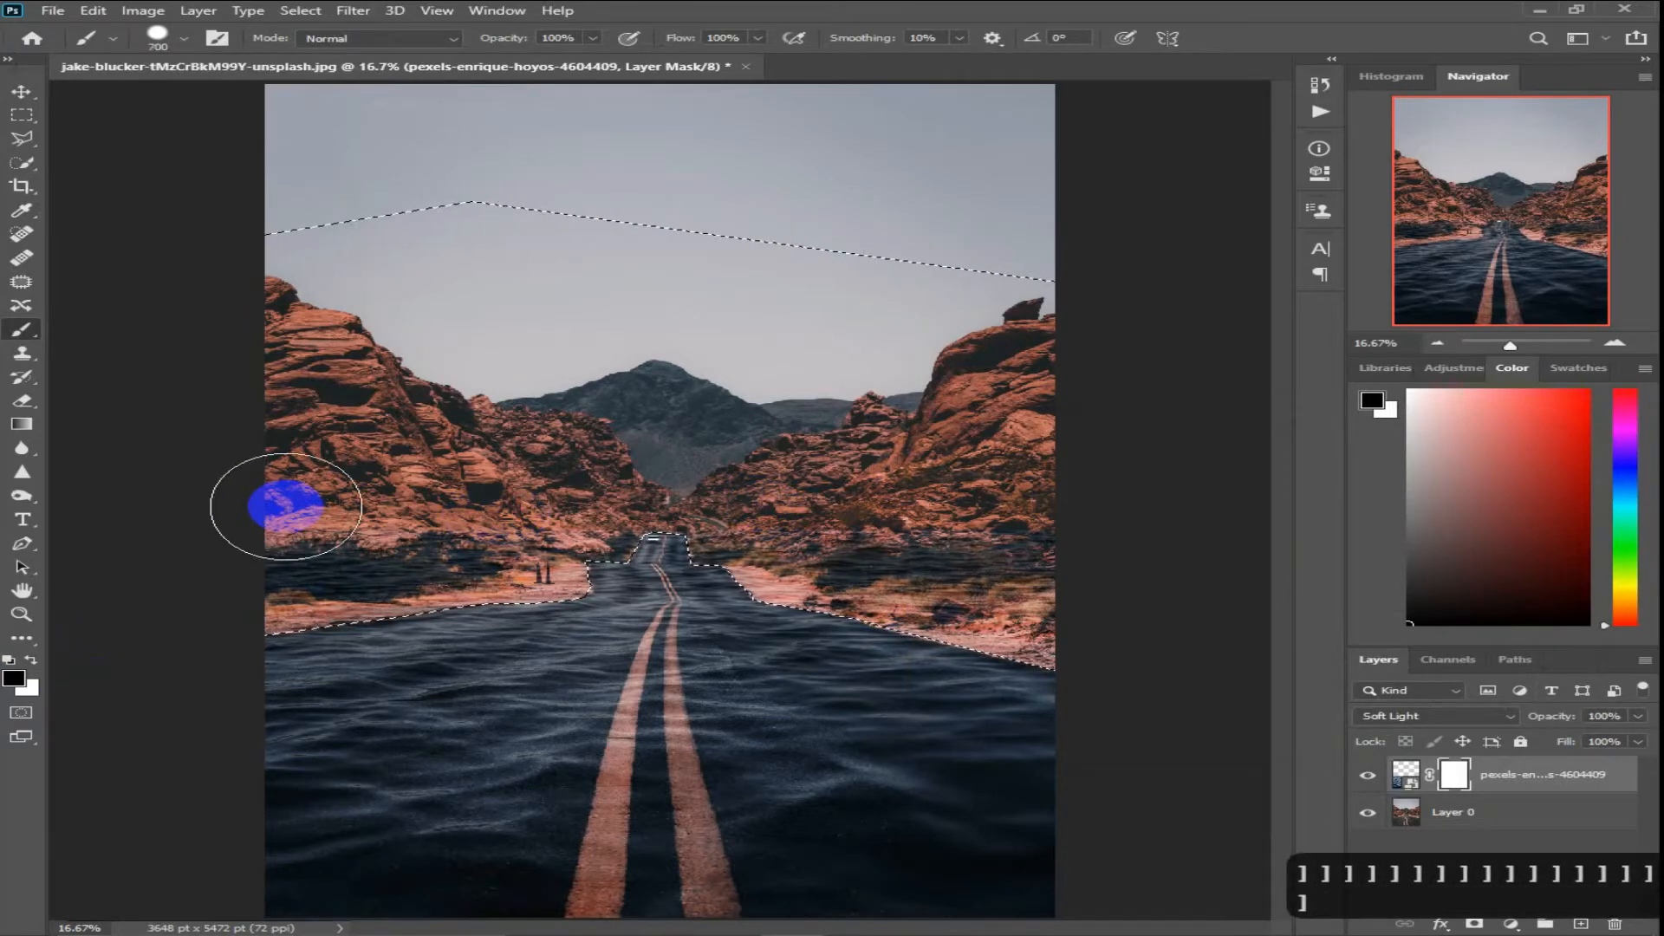
mouse_move(255, 570)
left_mouse_down()
mouse_move(237, 603)
mouse_move(505, 592)
left_mouse_up()
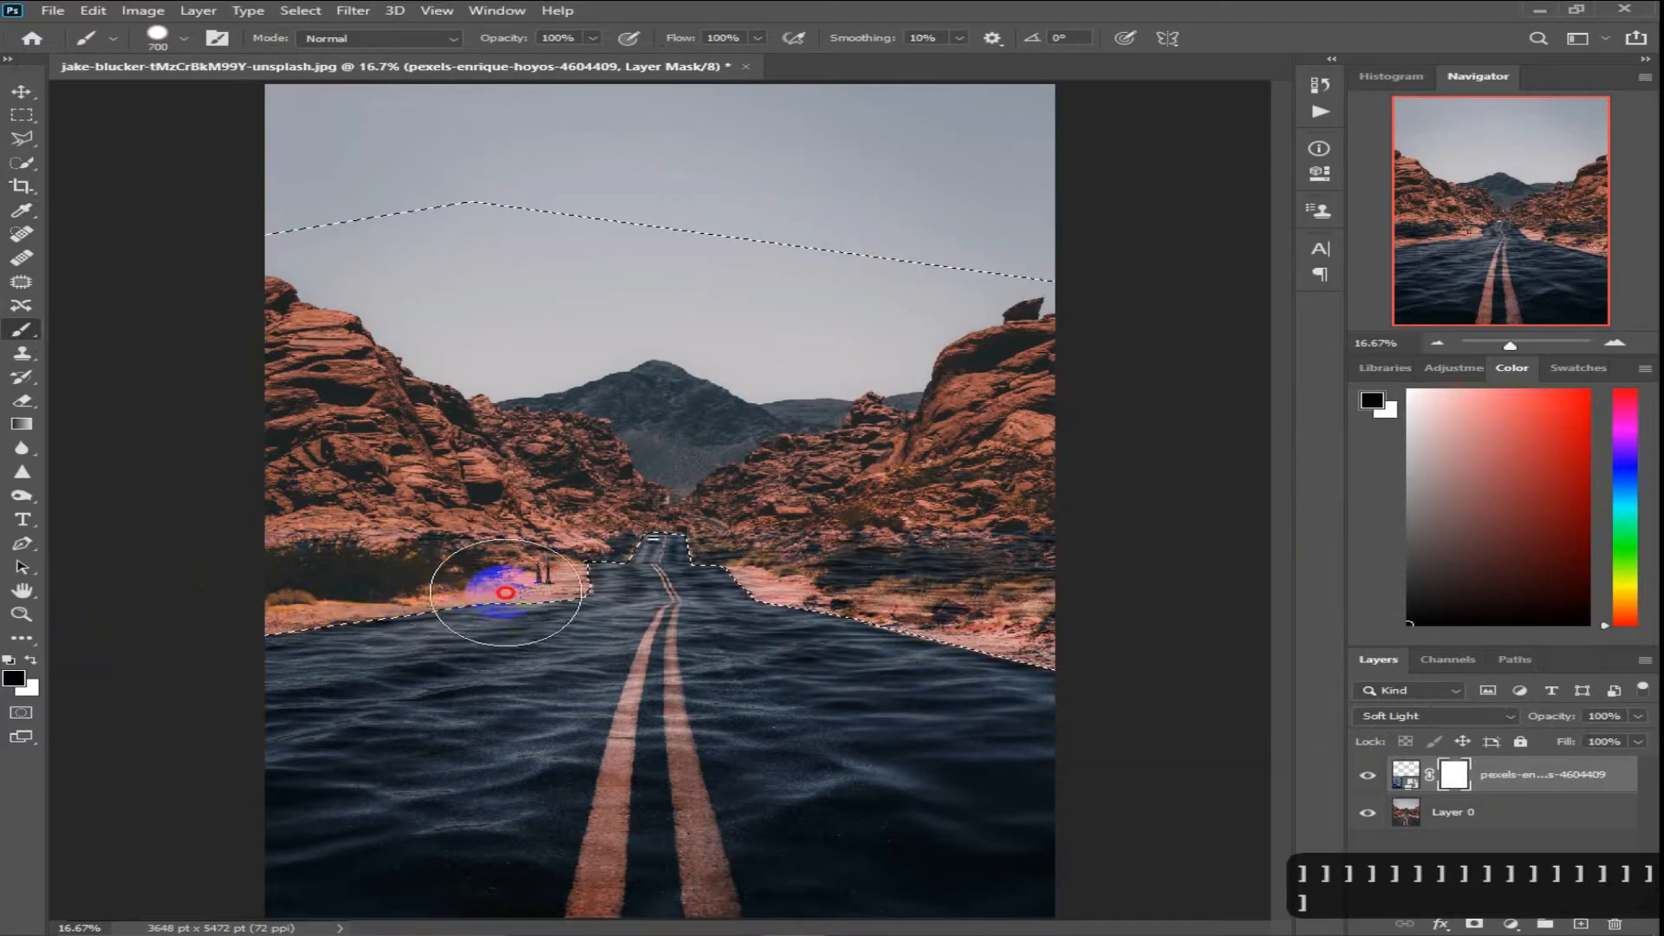
mouse_move(579, 553)
left_mouse_down()
mouse_move(340, 549)
mouse_move(621, 492)
mouse_move(398, 447)
mouse_move(661, 509)
mouse_move(714, 546)
mouse_move(1024, 656)
mouse_move(995, 575)
mouse_move(832, 532)
mouse_move(1010, 494)
mouse_move(3, 197)
left_mouse_up()
mouse_move(178, 538)
left_mouse_down()
mouse_move(624, 546)
mouse_move(306, 610)
mouse_move(709, 575)
mouse_move(741, 558)
mouse_move(598, 551)
mouse_move(717, 527)
mouse_move(1169, 676)
left_mouse_up()
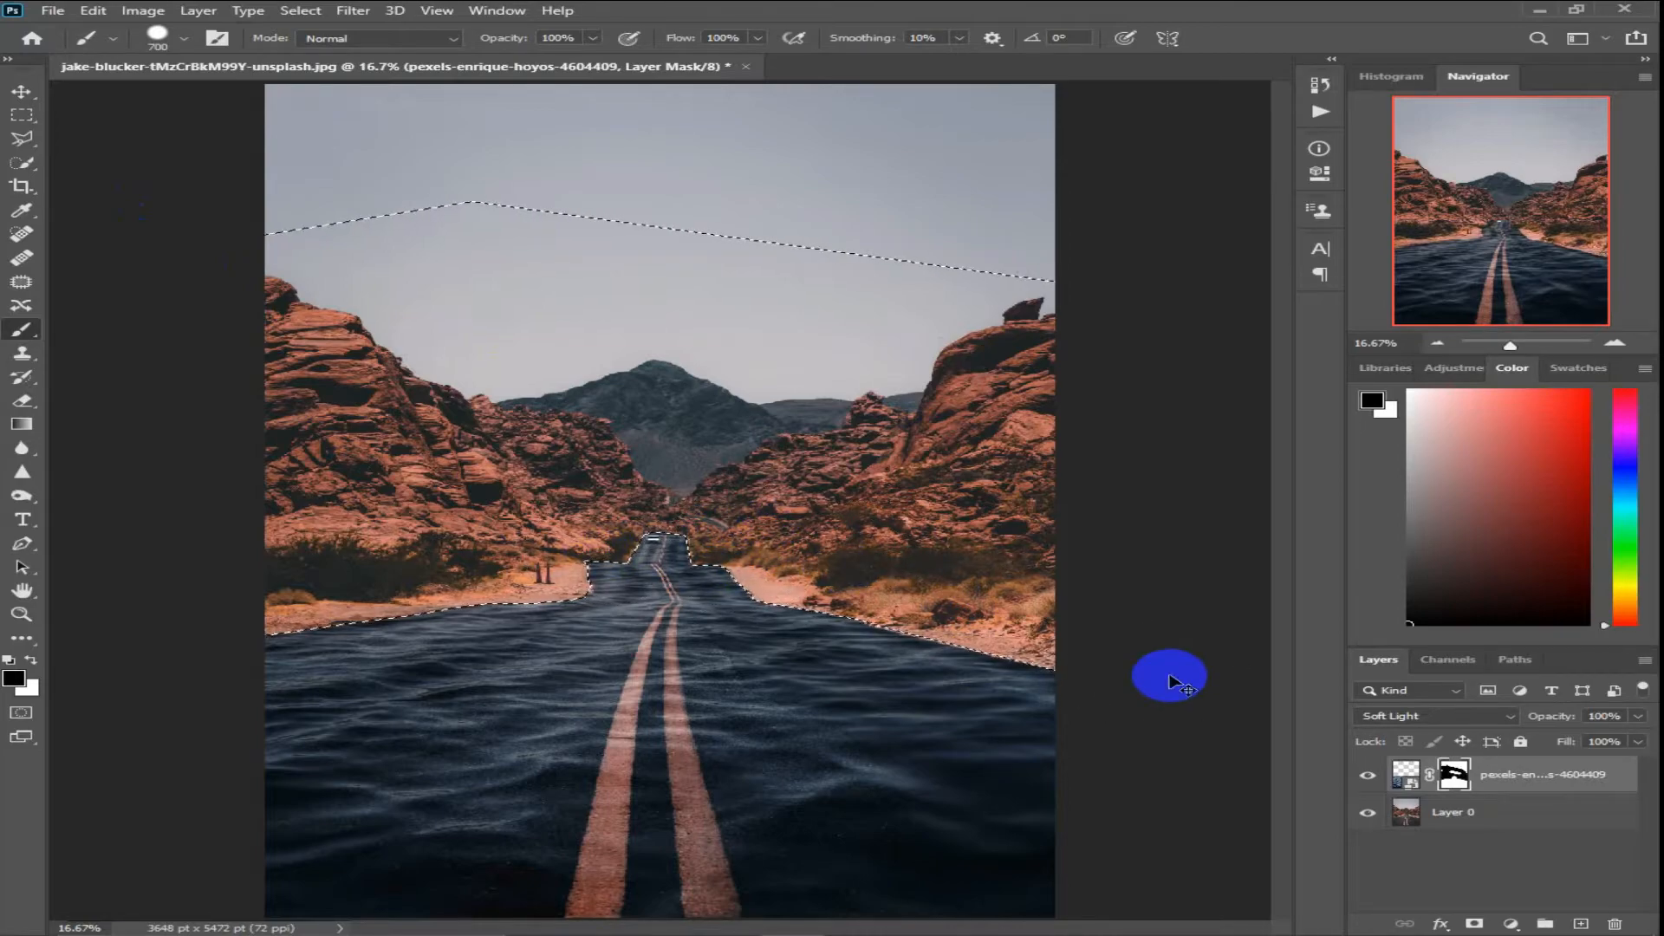
key("ctrl+d")
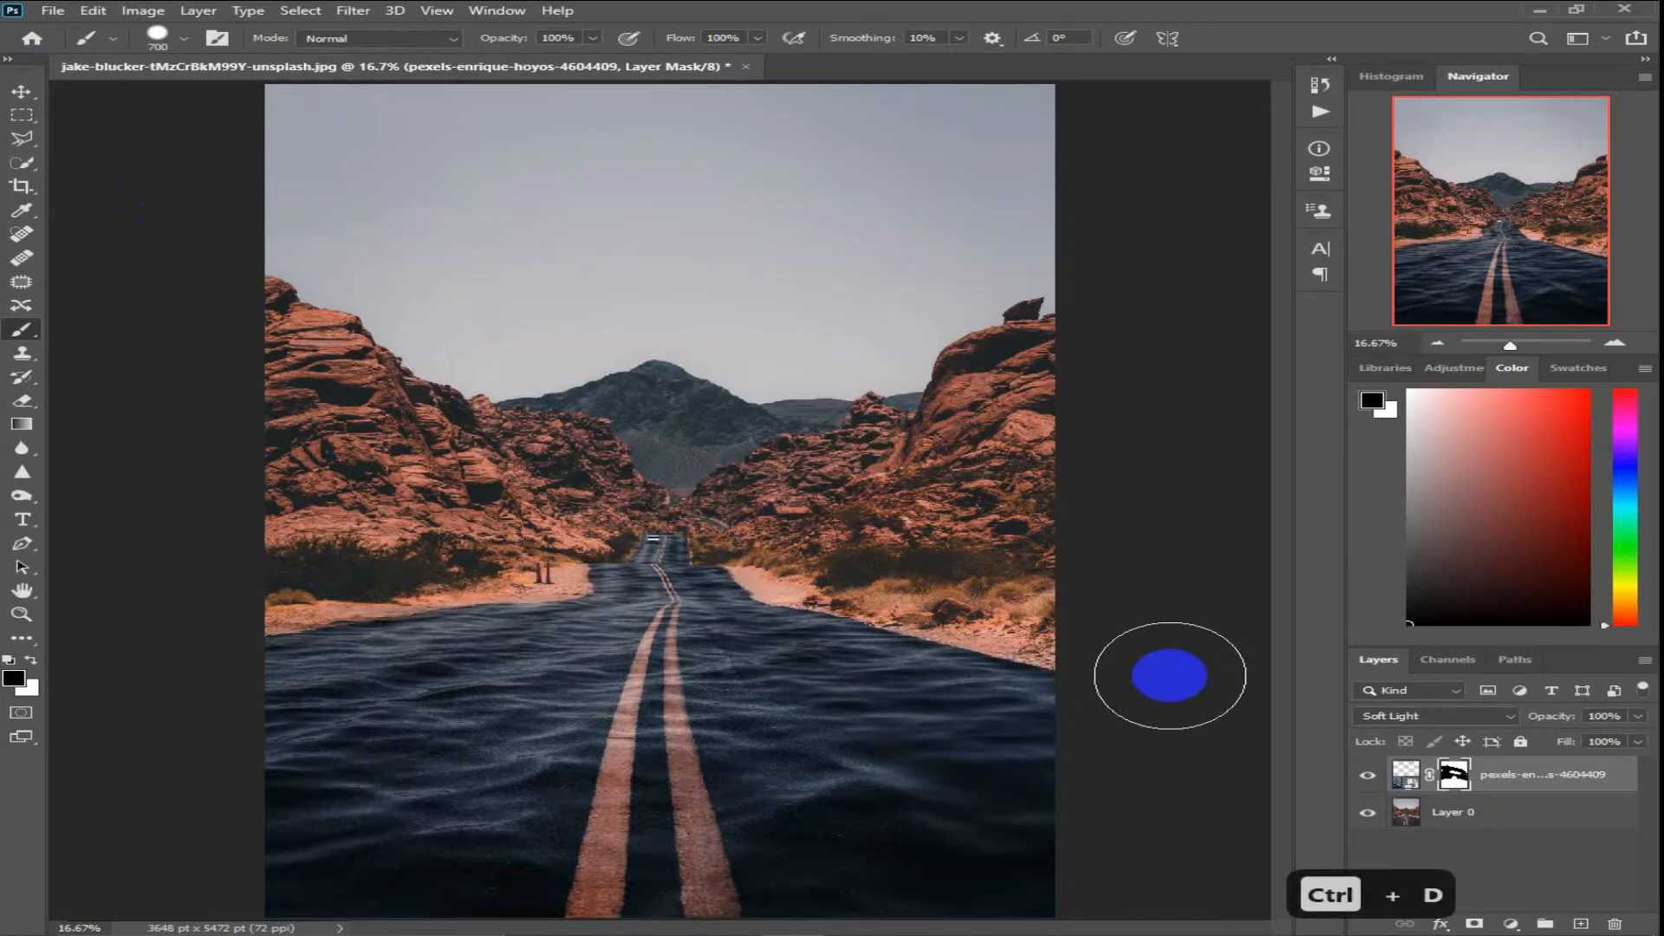
key("ctrl+equal")
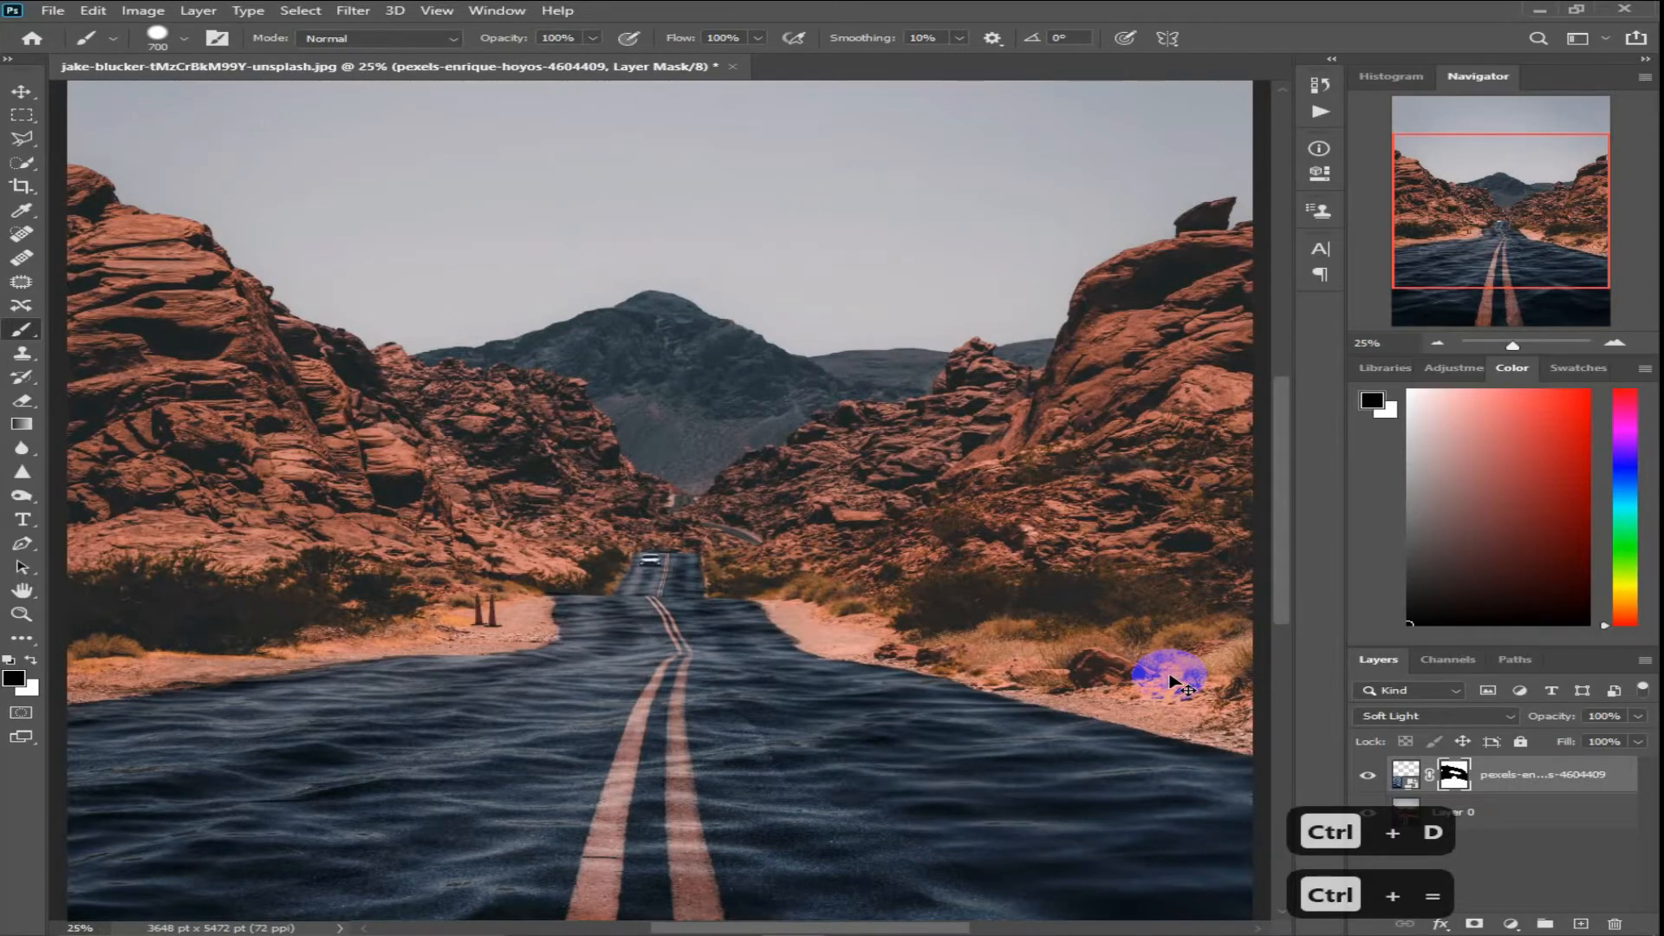
key("ctrl+minus")
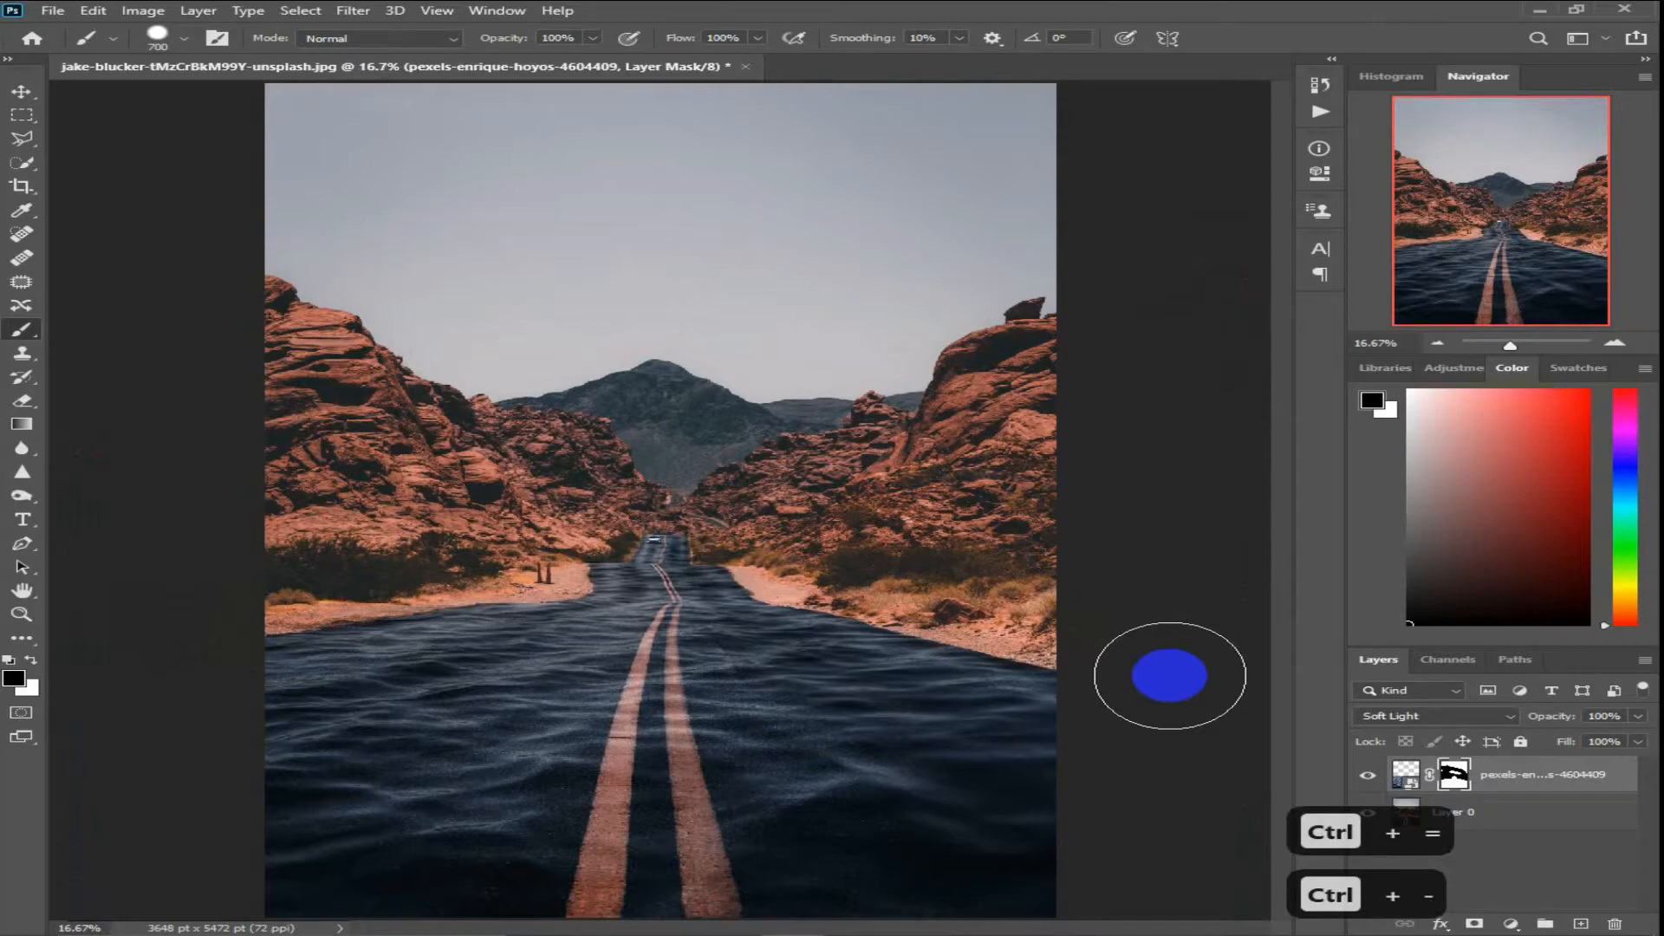
Duplicate Layer 0 and move the copy above the ocean layer
left_click(1480, 808)
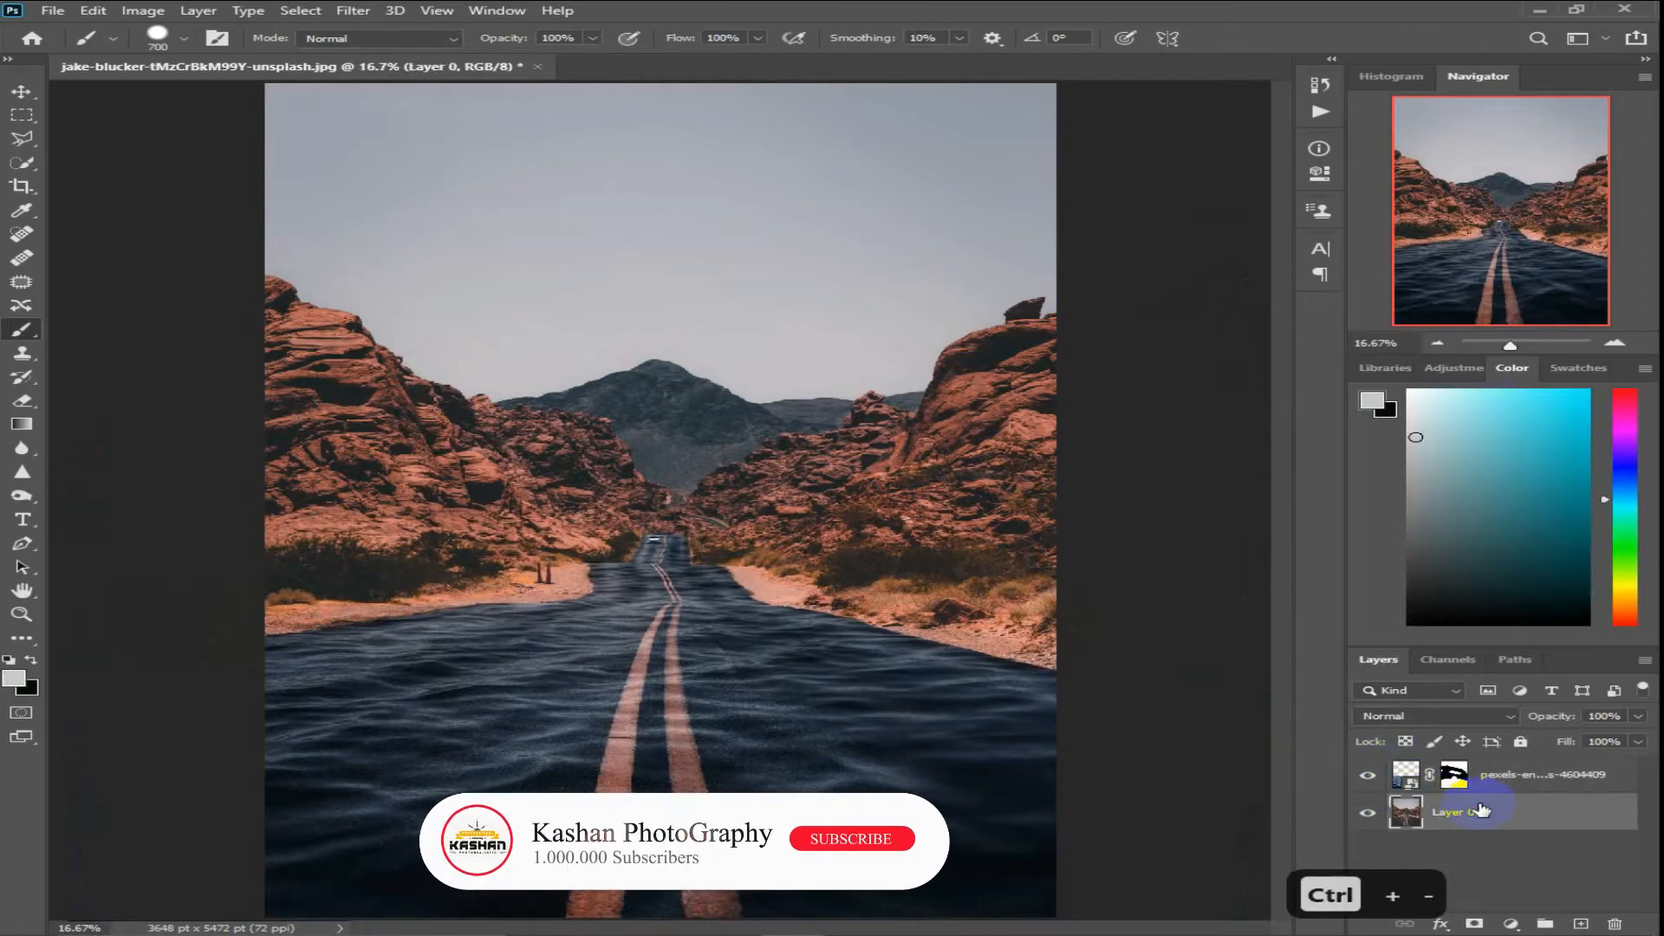
key("ctrl+j")
left_click_drag(1480, 808, 1484, 774)
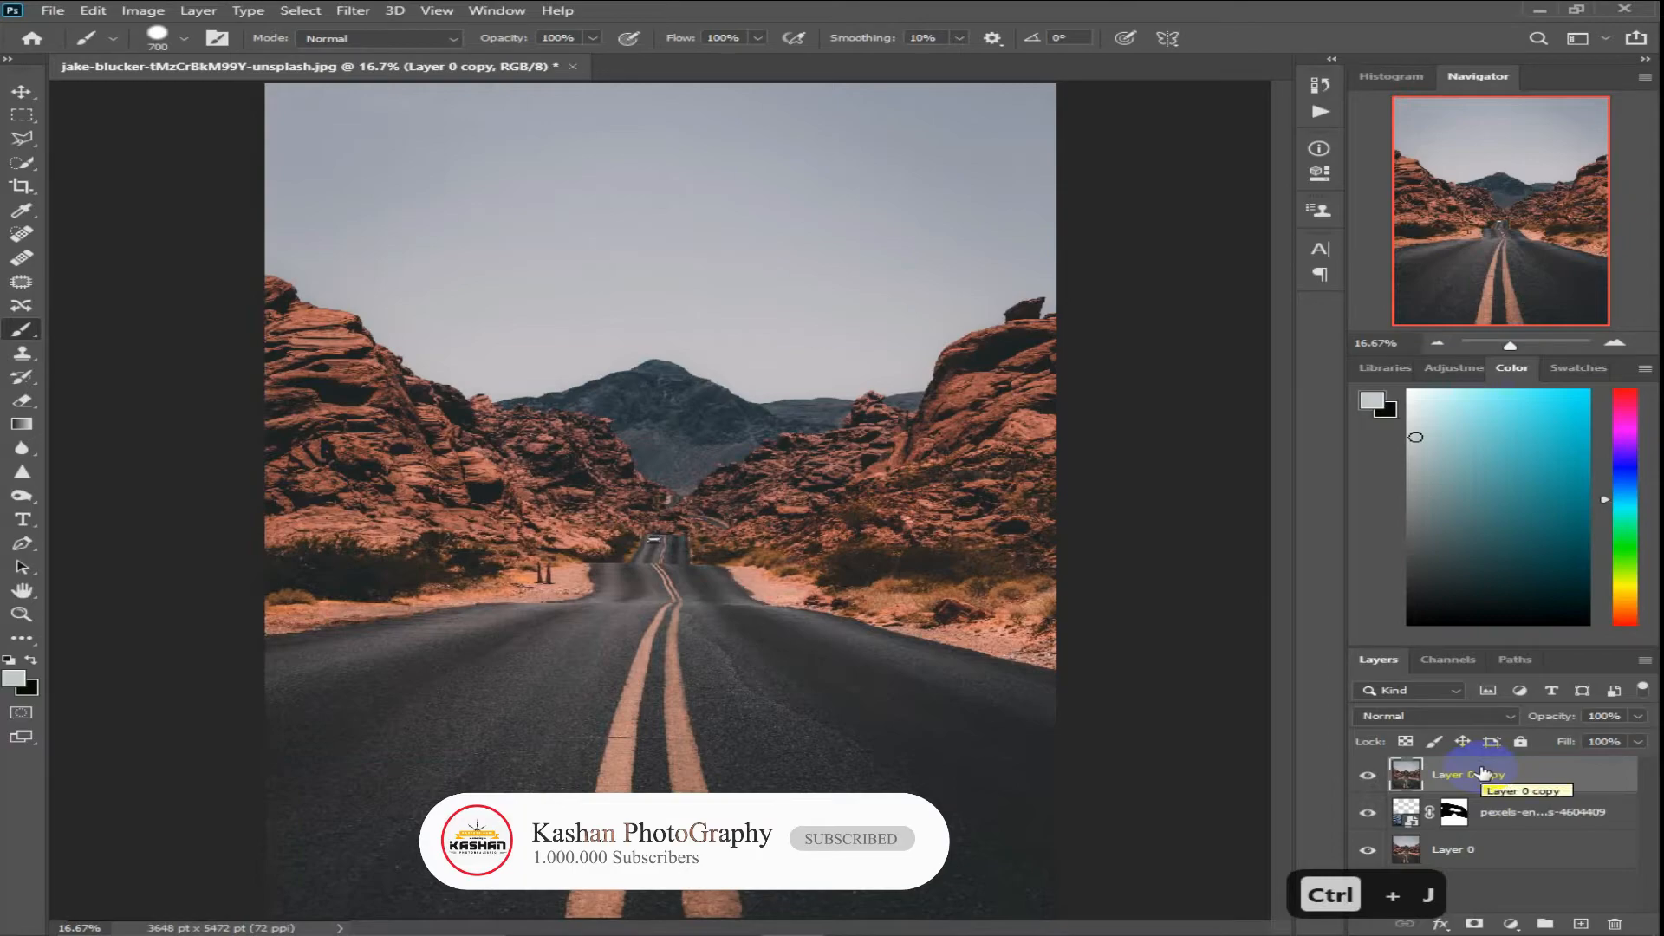
Set the blend mode of Layer 0 copy to Saturation
left_click(1367, 814)
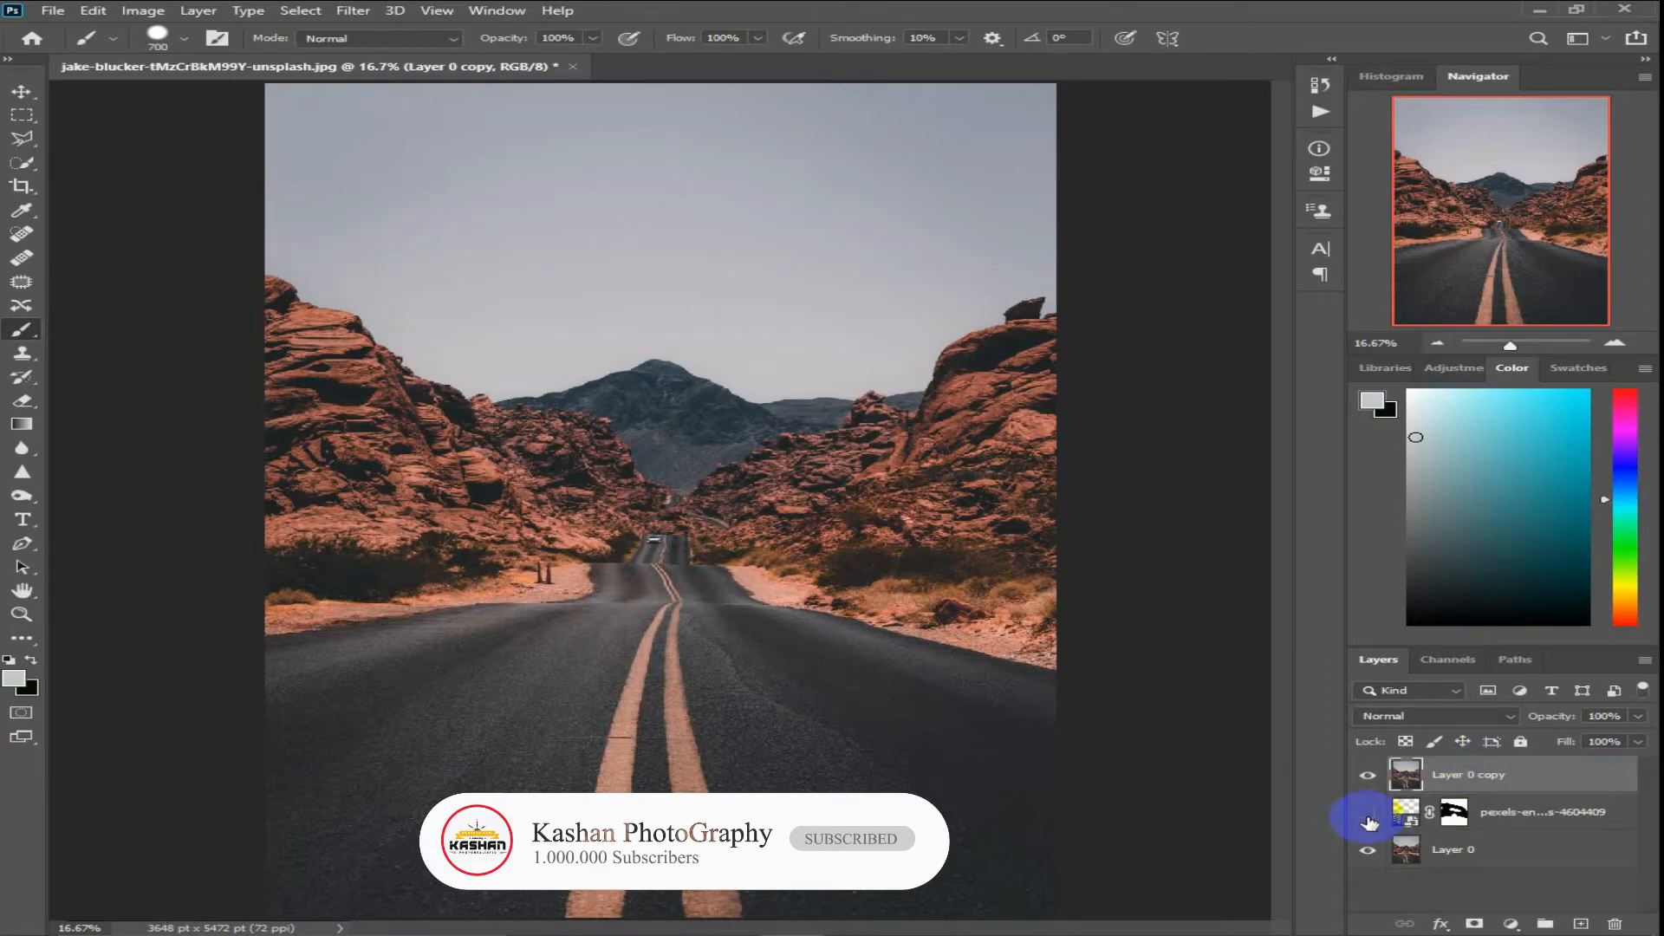
left_click(1408, 778)
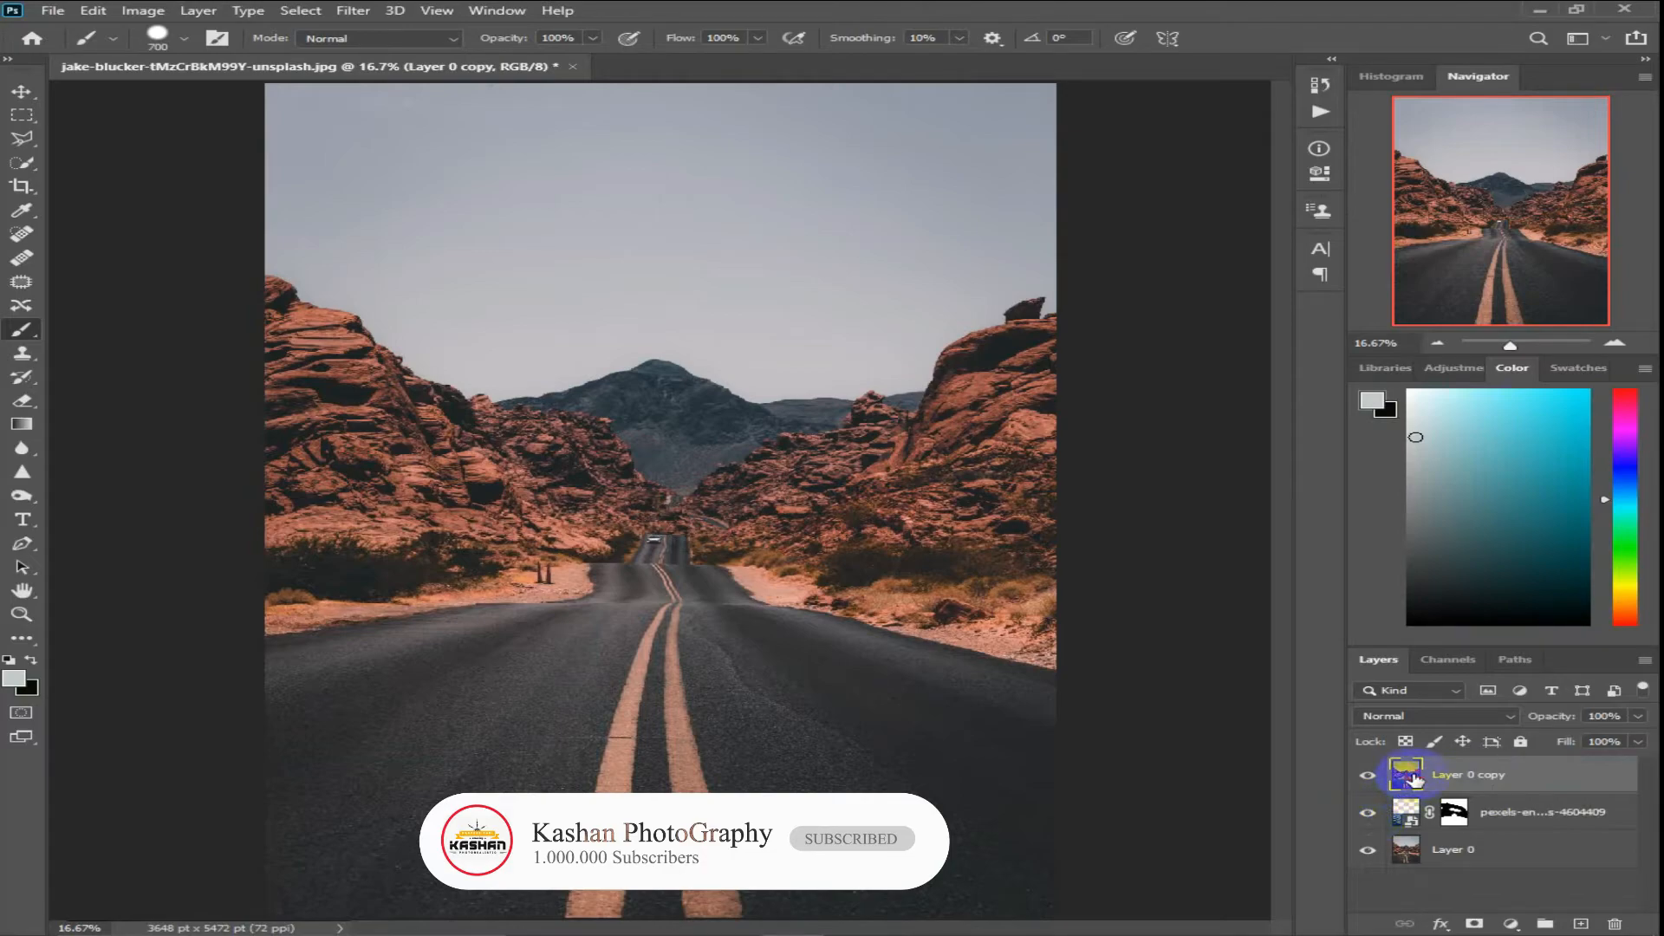
left_click(1407, 717)
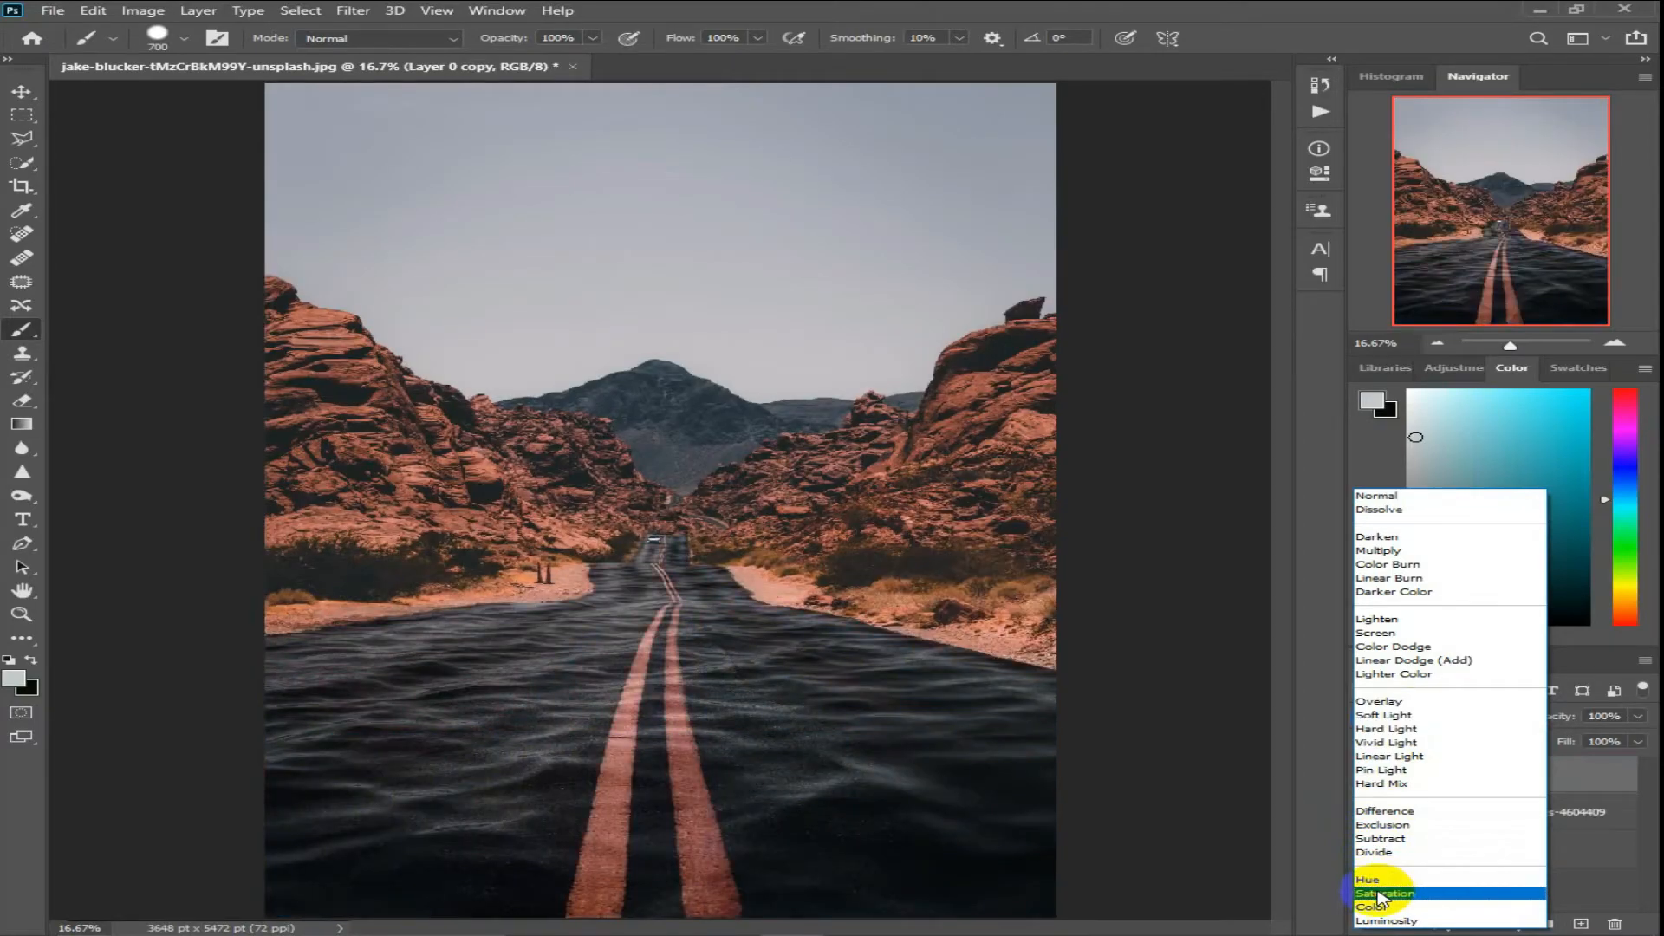
left_click(1379, 894)
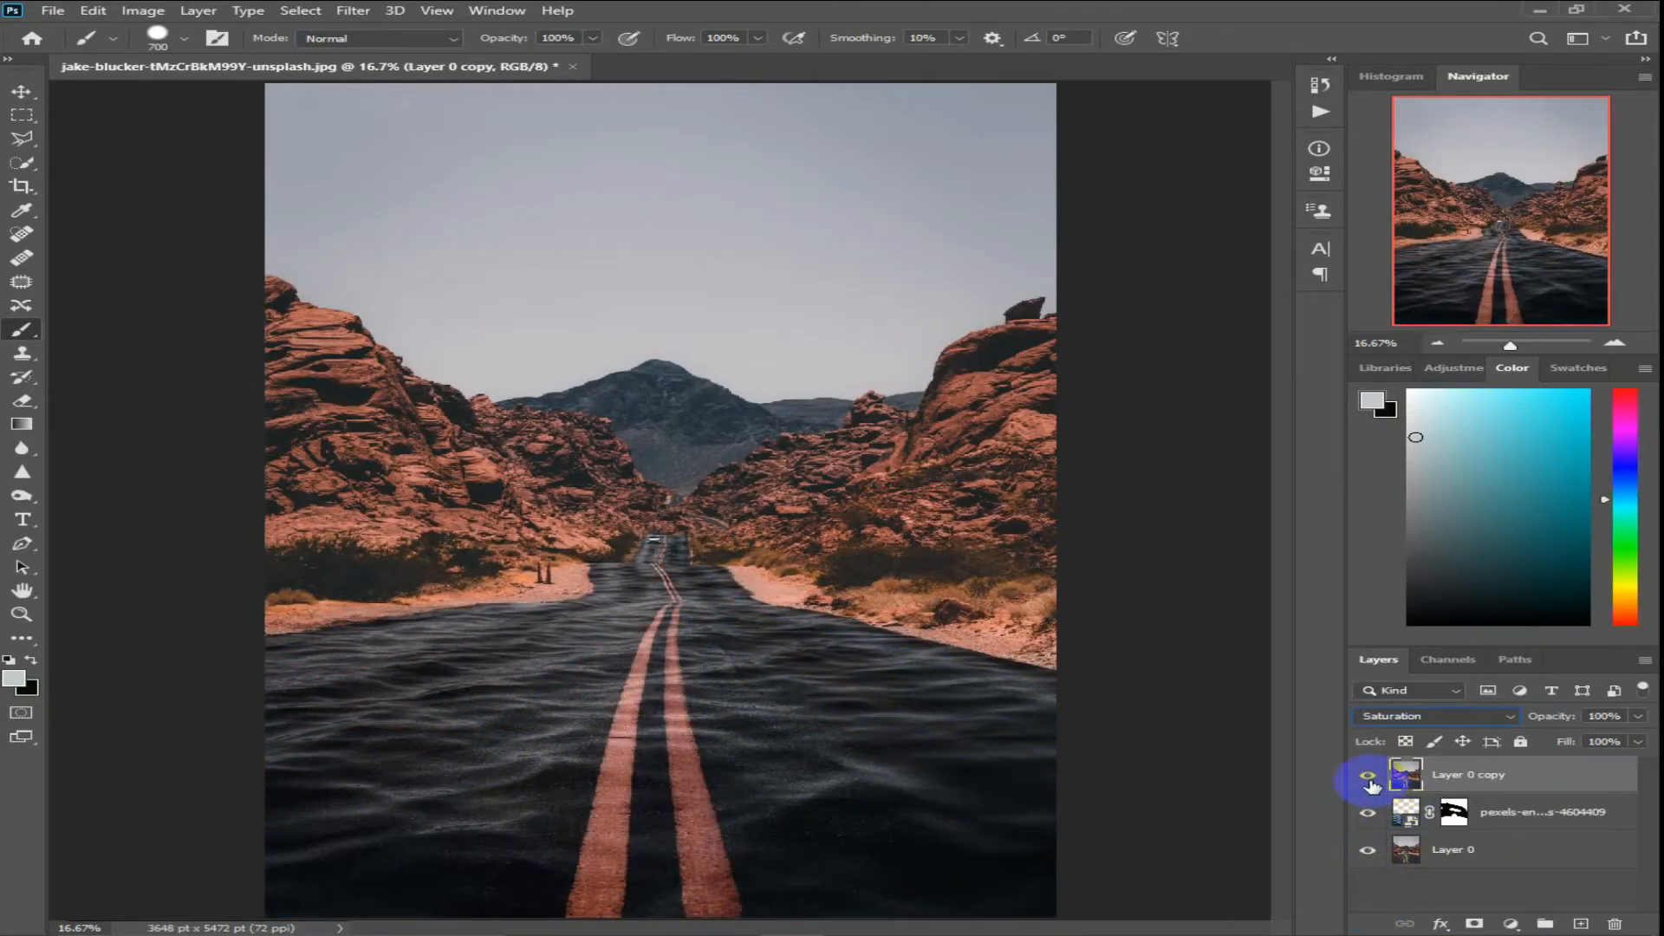
Compare the road before and after by hiding and reshowing Layer 0 copy and the ocean layer, and inspect the blend up close
left_click(1368, 776)
left_click(1368, 775)
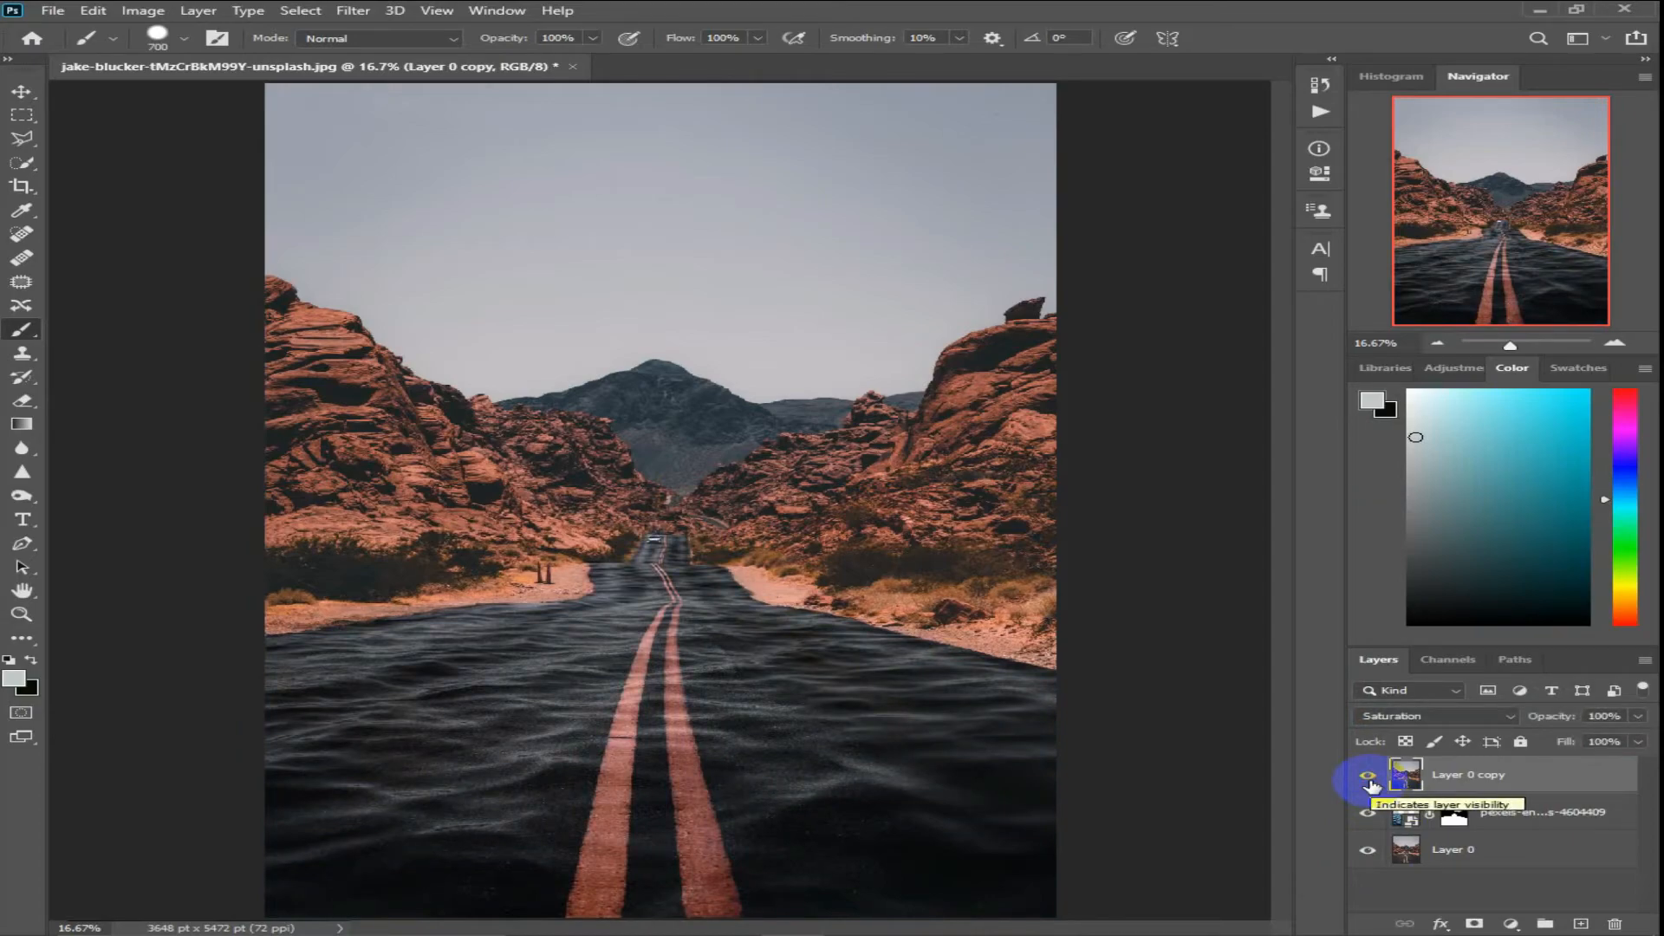
left_click(1368, 777)
left_click(1365, 812)
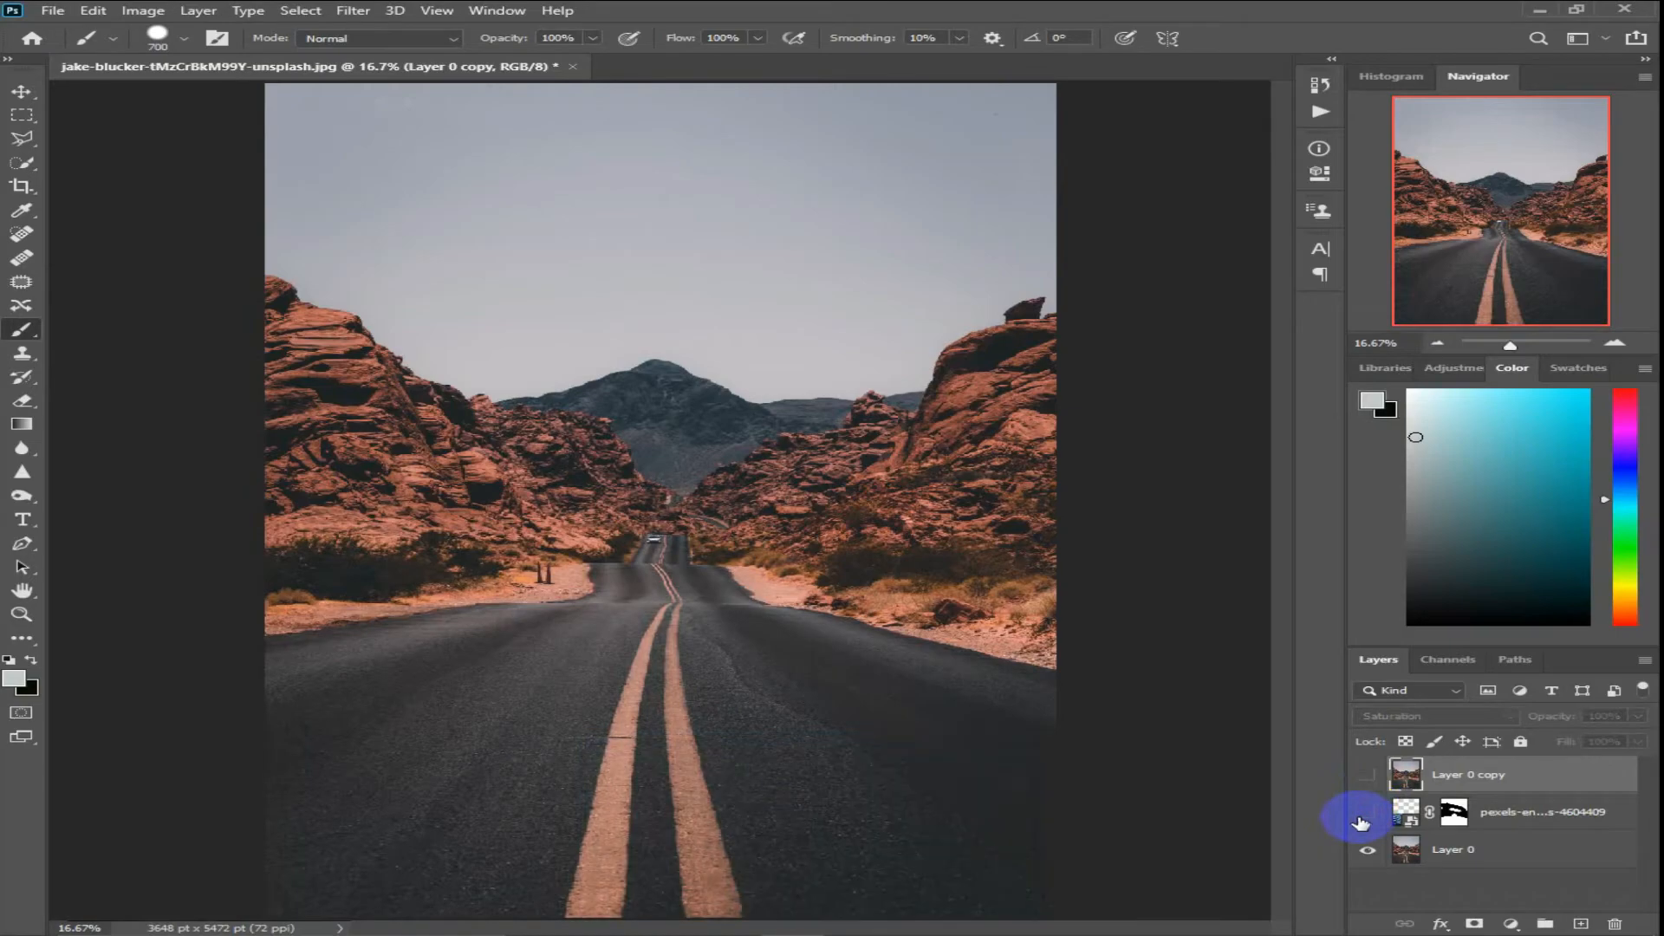
left_click(1364, 813)
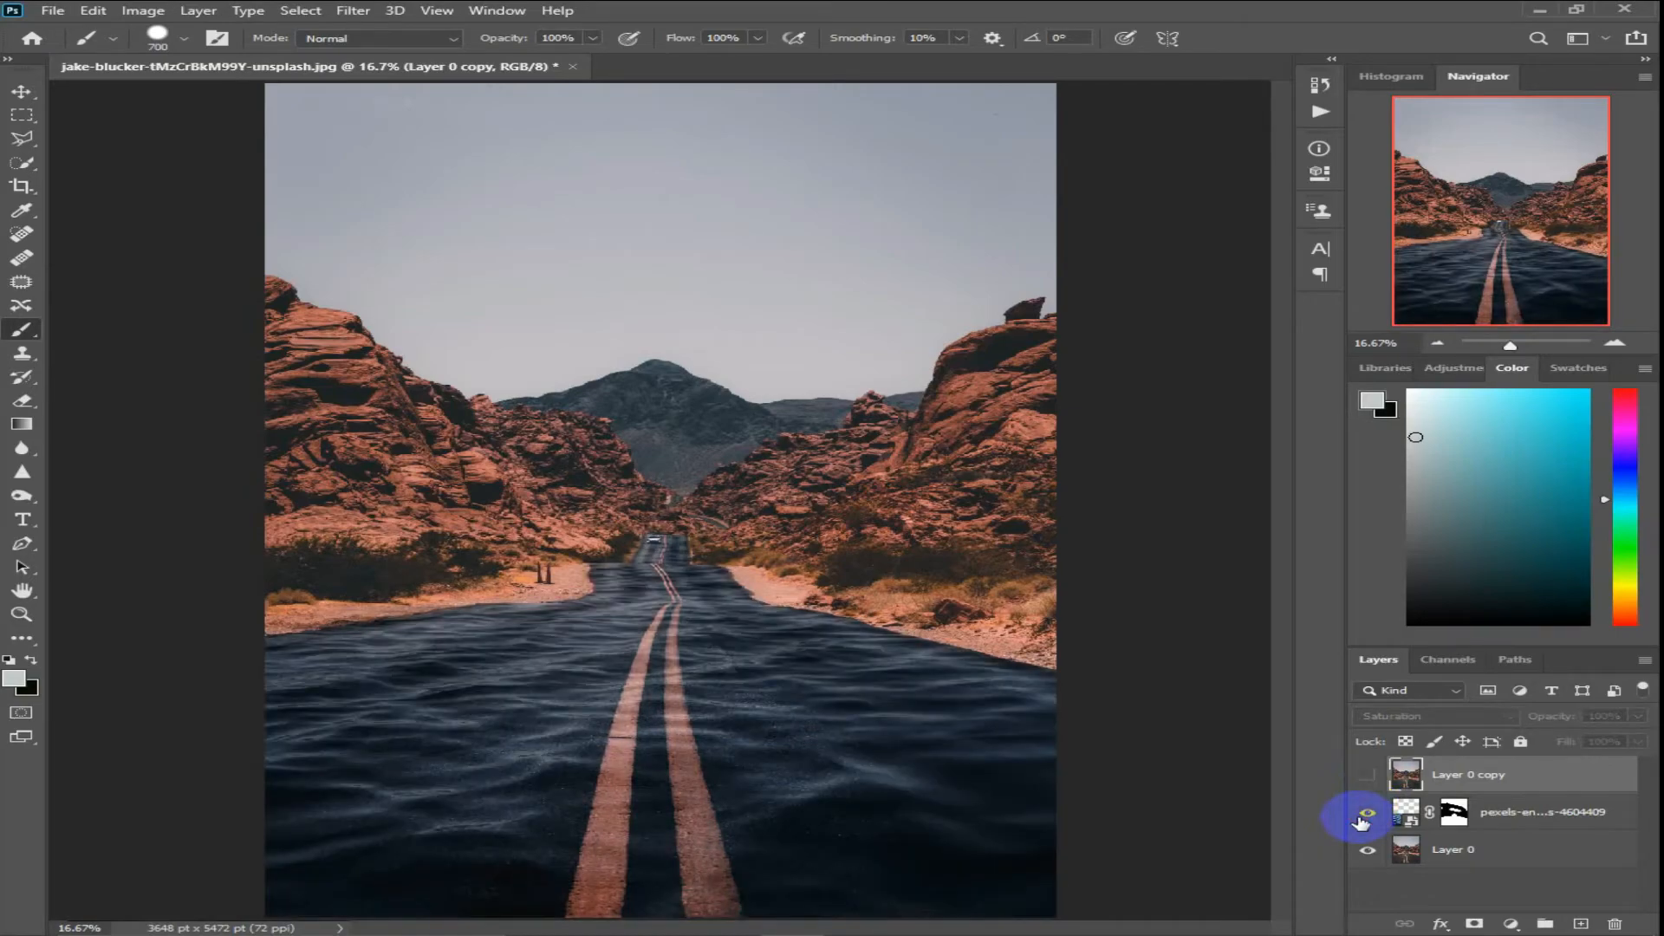
left_click(1360, 816)
left_click(1362, 819)
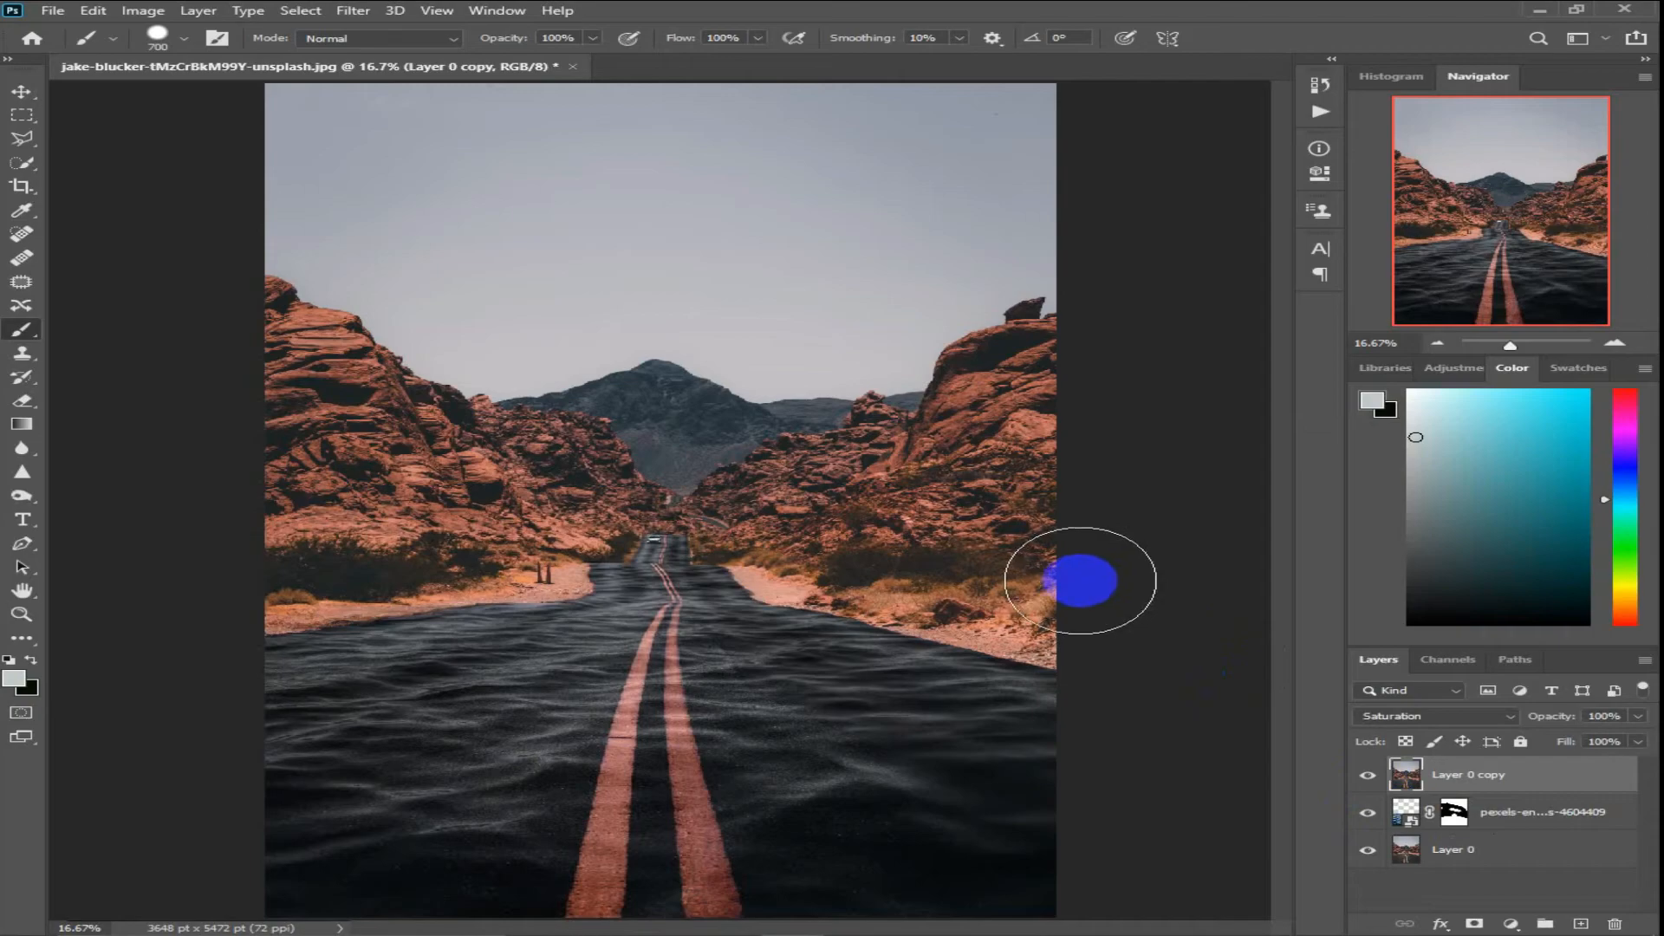
key("ctrl+equal")
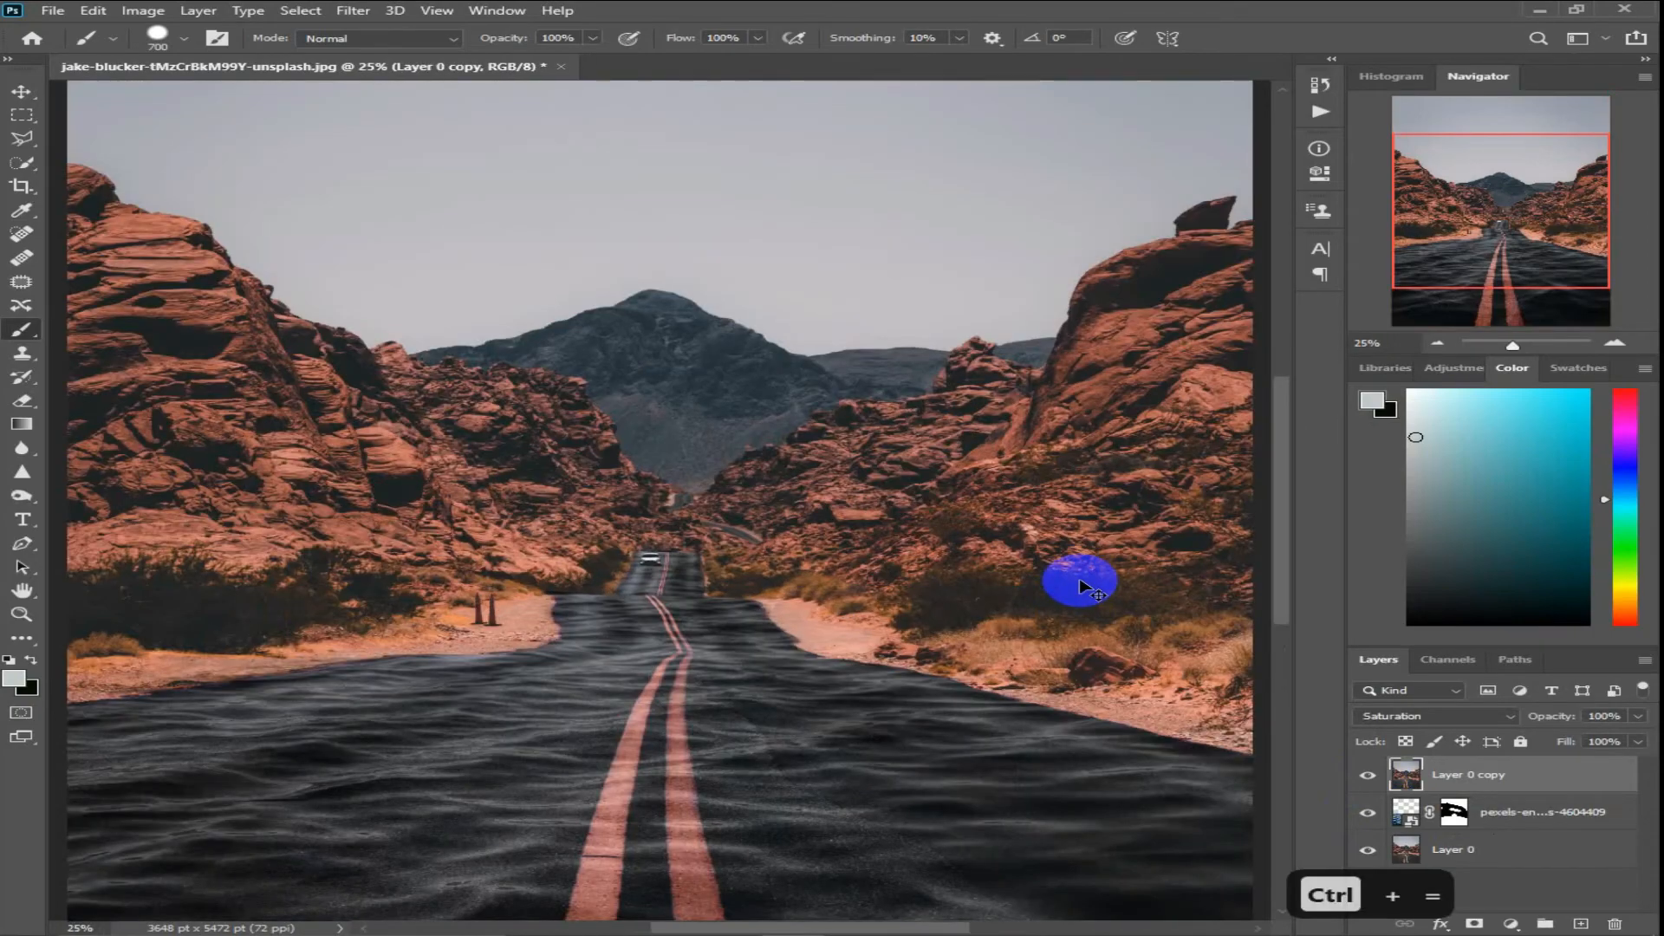
key("ctrl+minus")
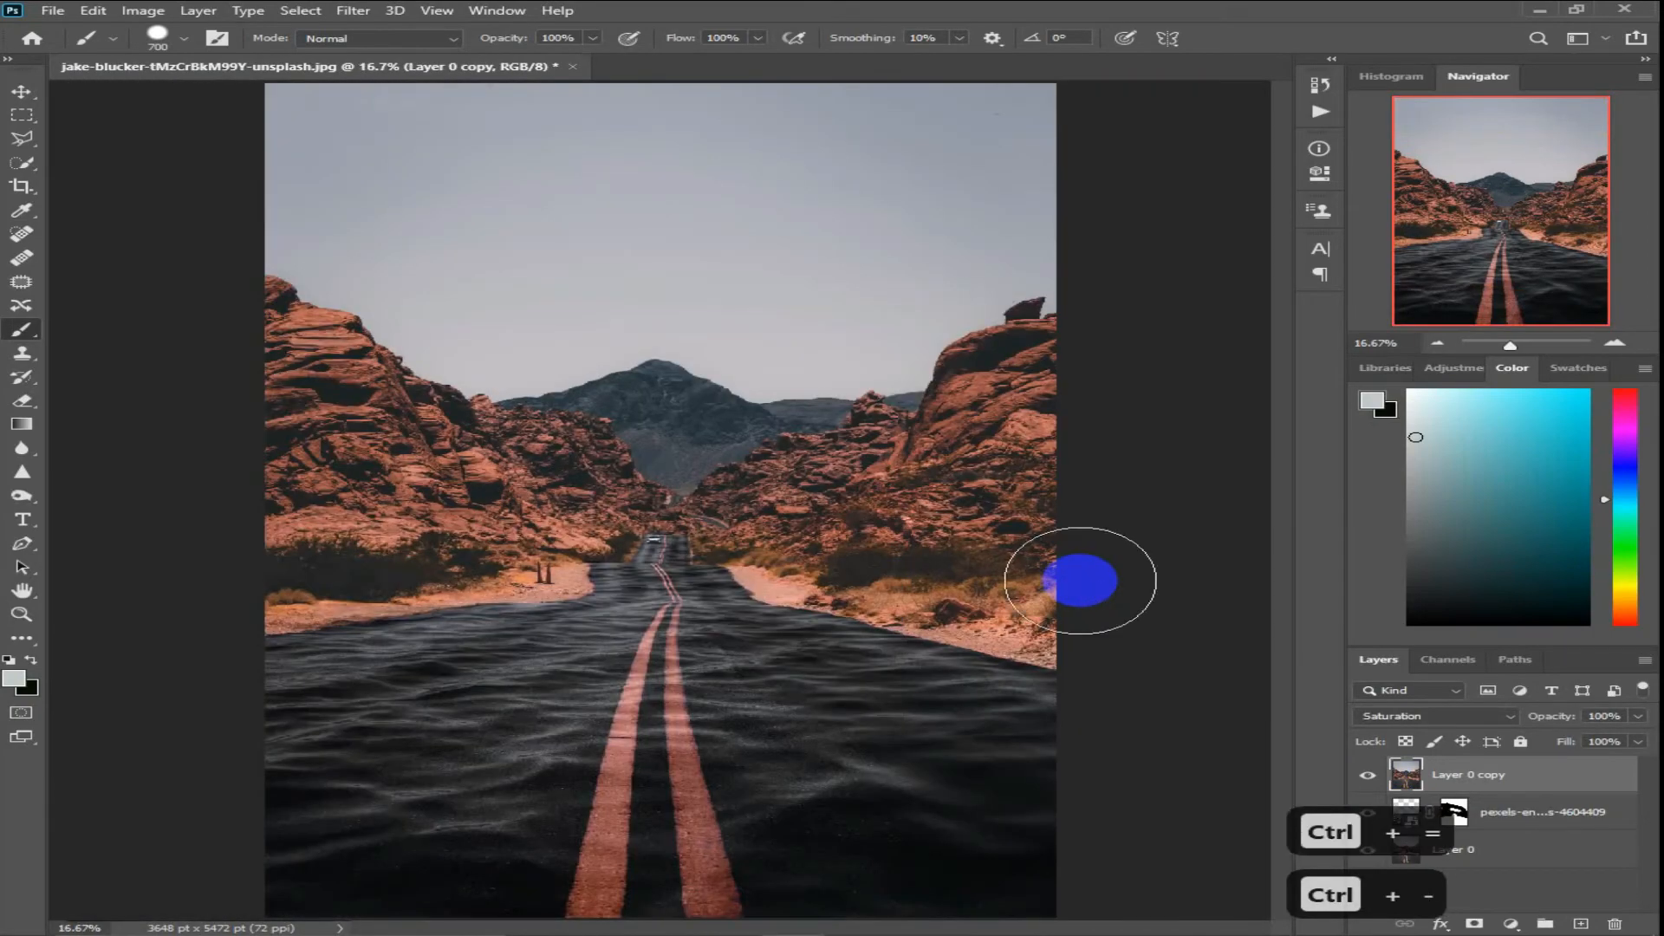